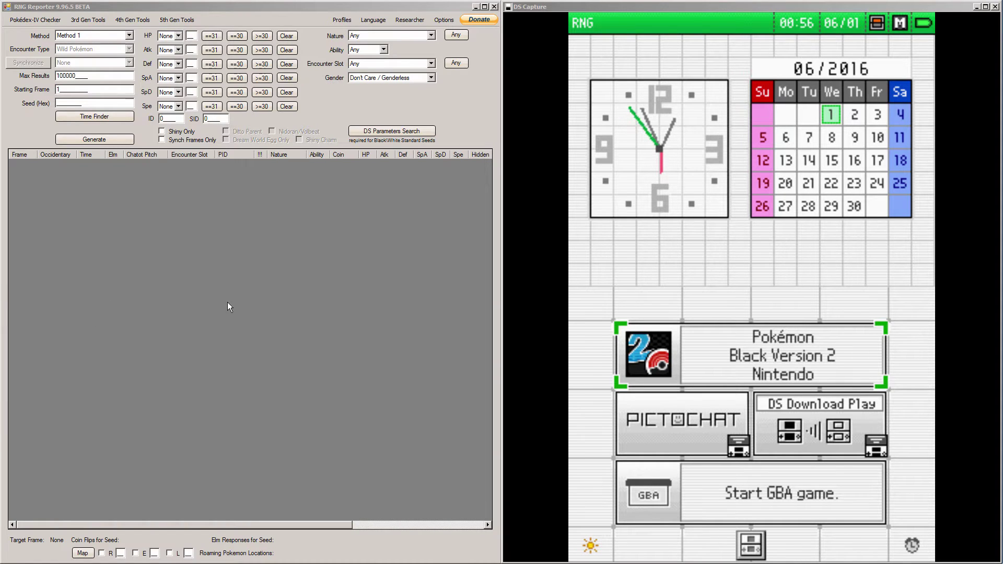
Open the 5th Generation Time Finder on its Hidden Grotto tab, keeping month 6
click(108, 120)
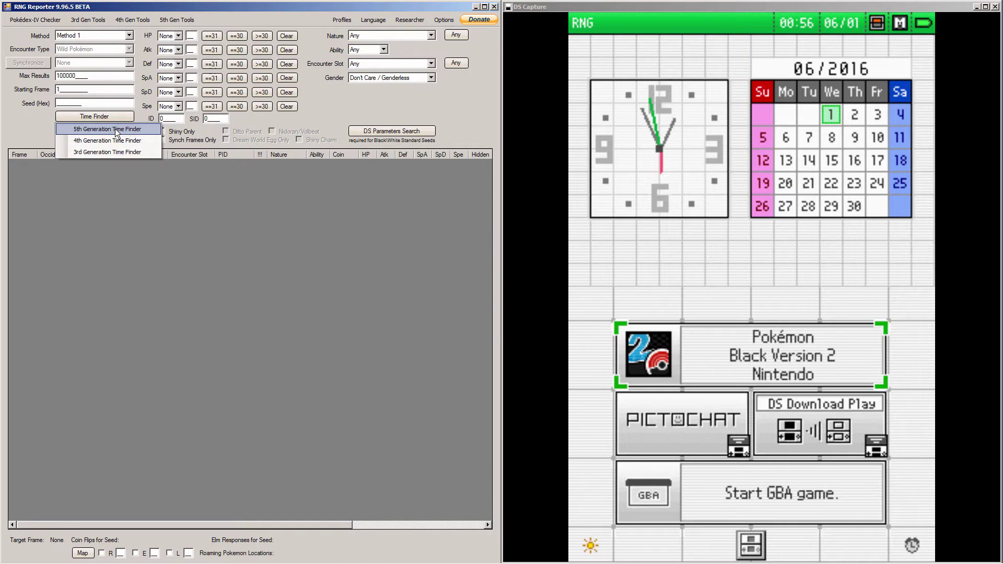
click(116, 131)
drag(186, 48, 145, 33)
click(73, 77)
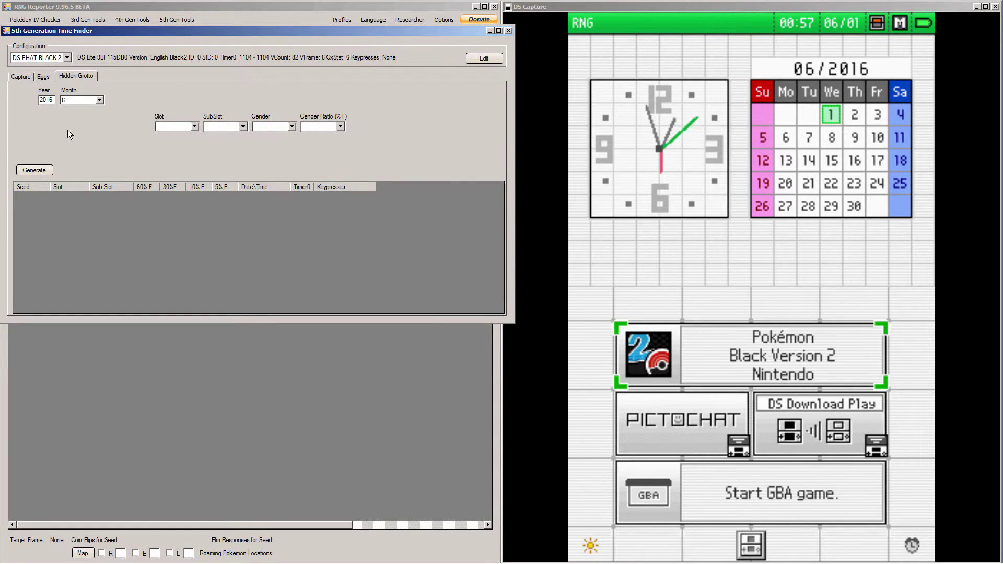
click(99, 101)
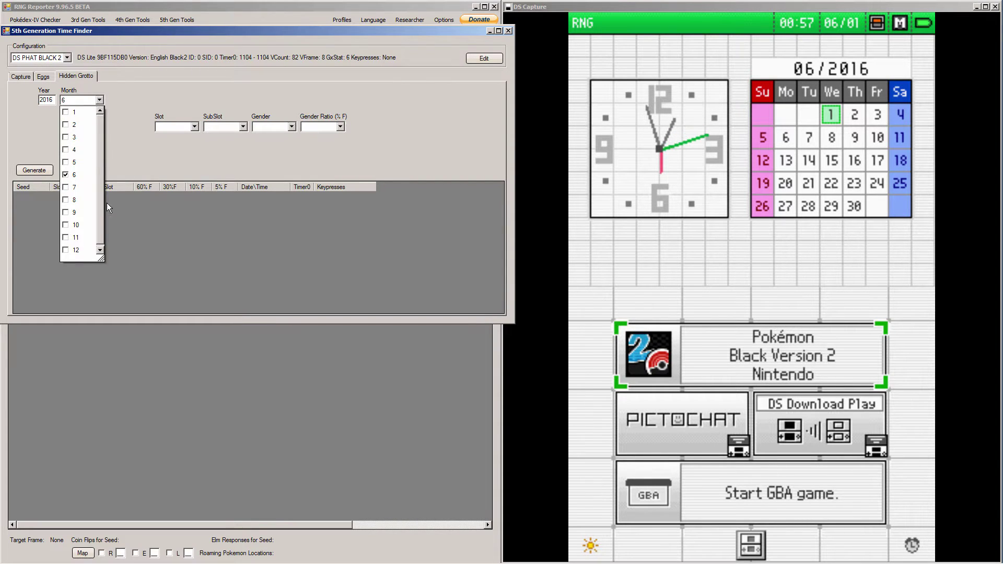
click(119, 166)
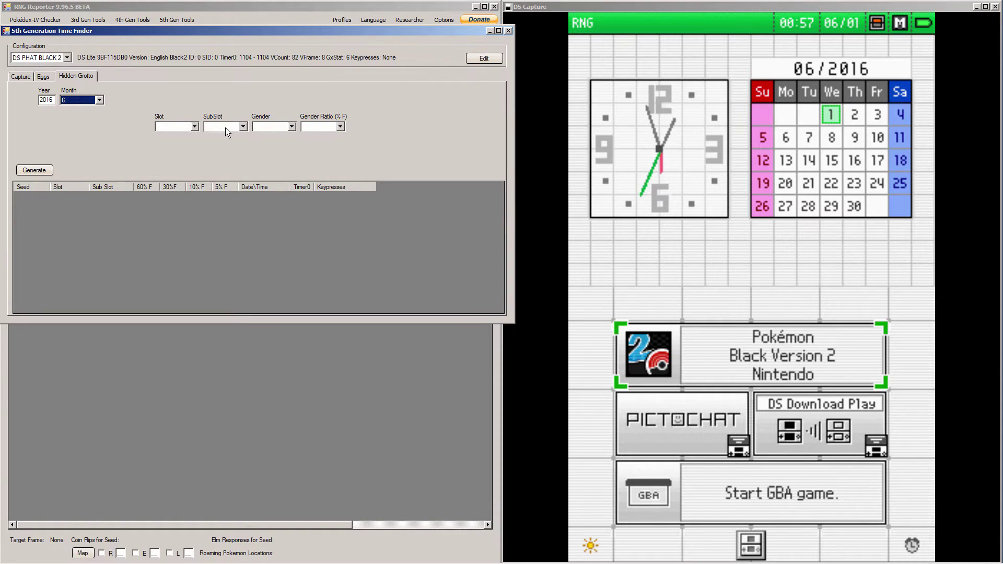
Bring the PokemonSlots Hidden Grottos page forward in Chrome beside the Time Finder
click(336, 125)
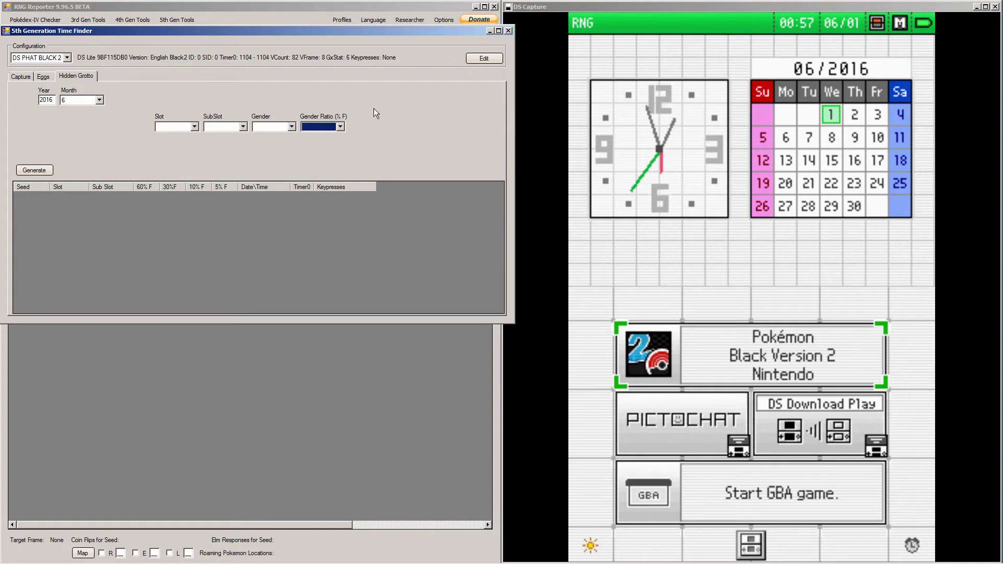
click(44, 553)
click(52, 529)
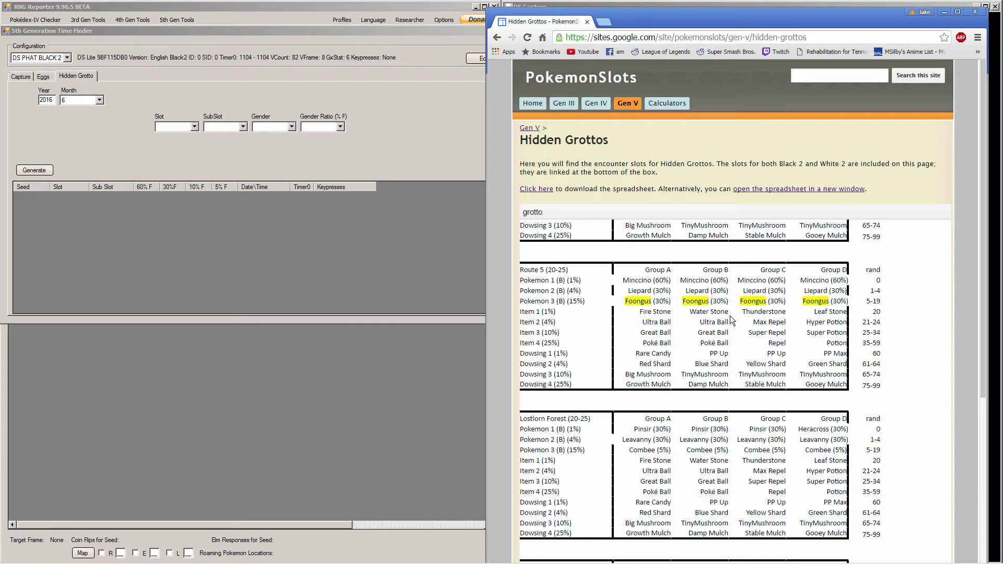
triple_click(550, 271)
click(549, 284)
scroll(567, 301, up, 1)
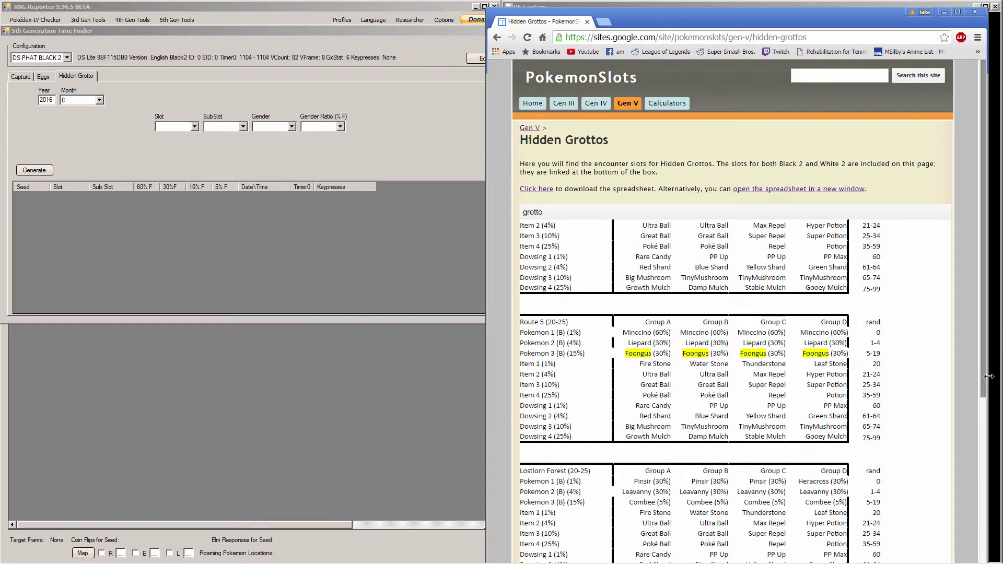
scroll(623, 320, up, 1)
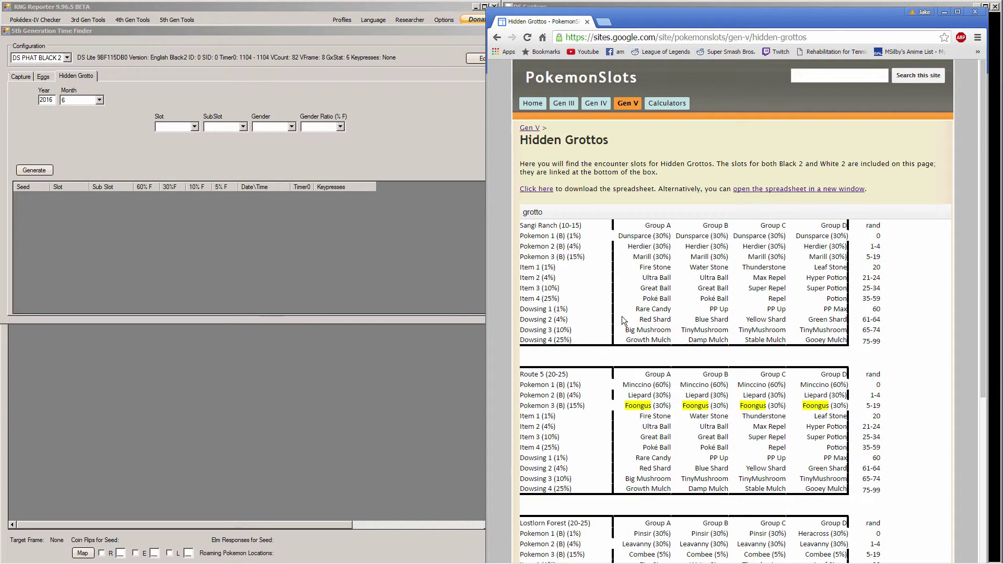
scroll(623, 320, down, 1)
scroll(622, 320, down, 1)
scroll(623, 320, up, 2)
scroll(622, 320, down, 5)
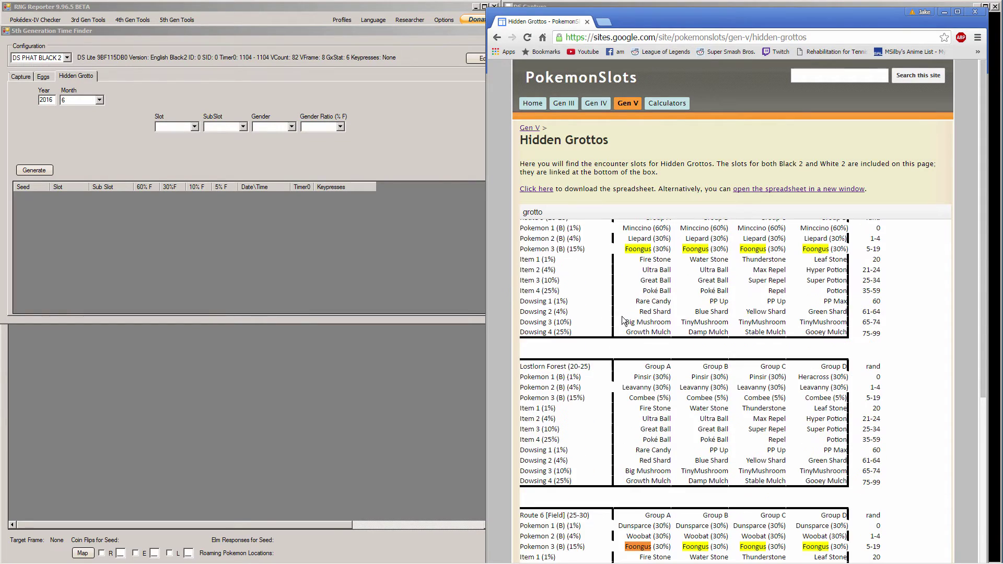
scroll(623, 320, down, 3)
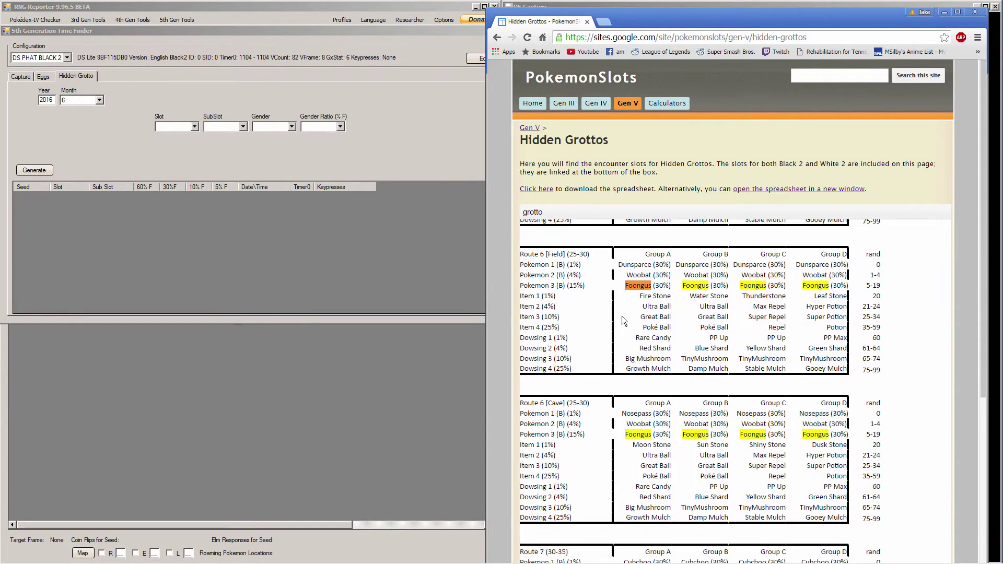
scroll(623, 321, up, 8)
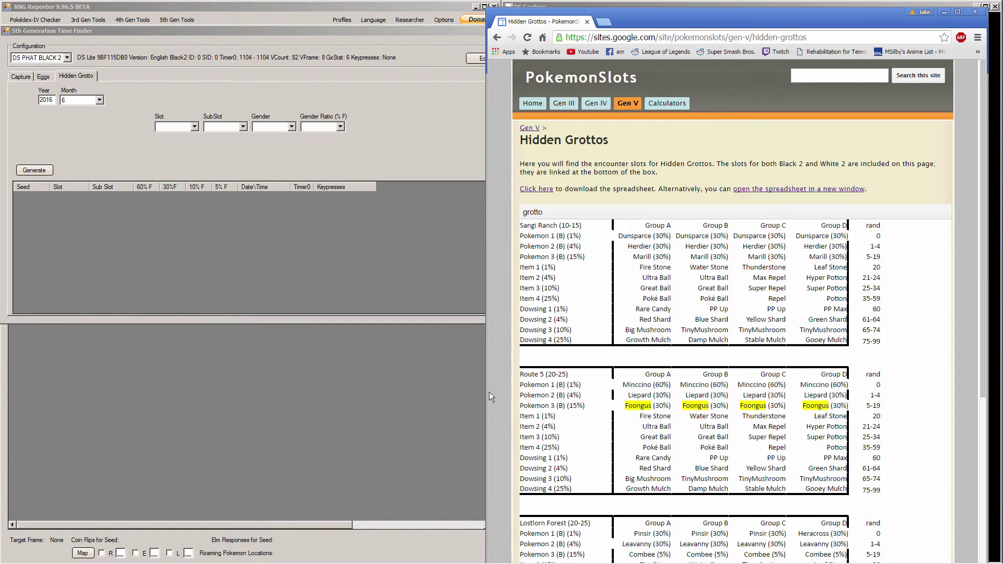
drag(542, 406, 586, 413)
Set the grotto Slot to 2 for Foongus, checking Route 5's slot table
click(559, 412)
click(194, 126)
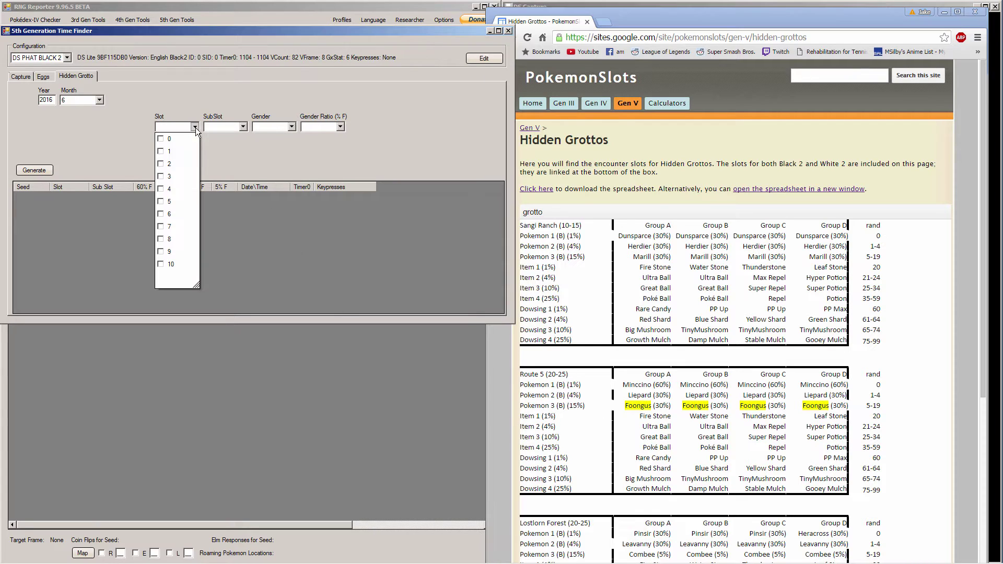
click(165, 164)
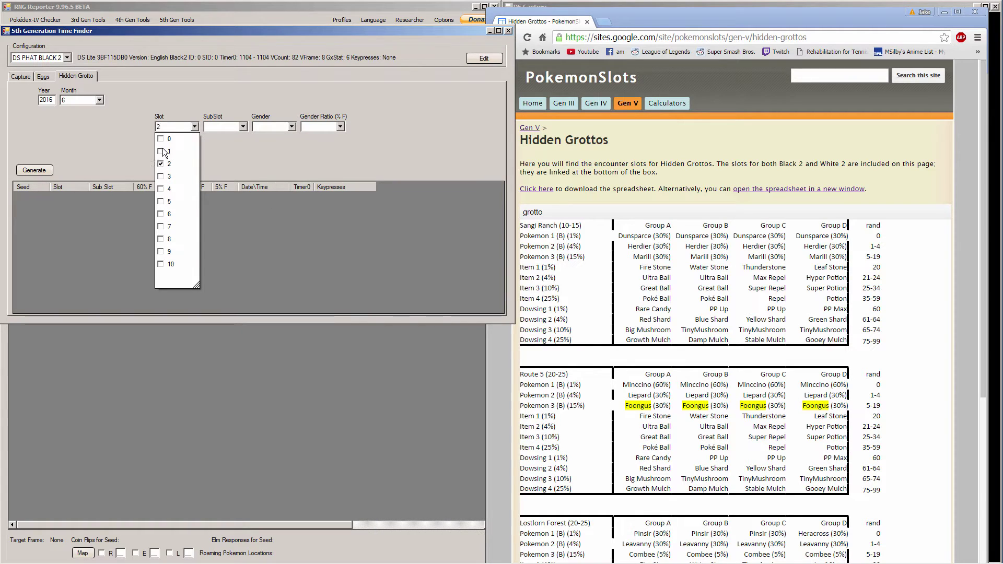
click(215, 159)
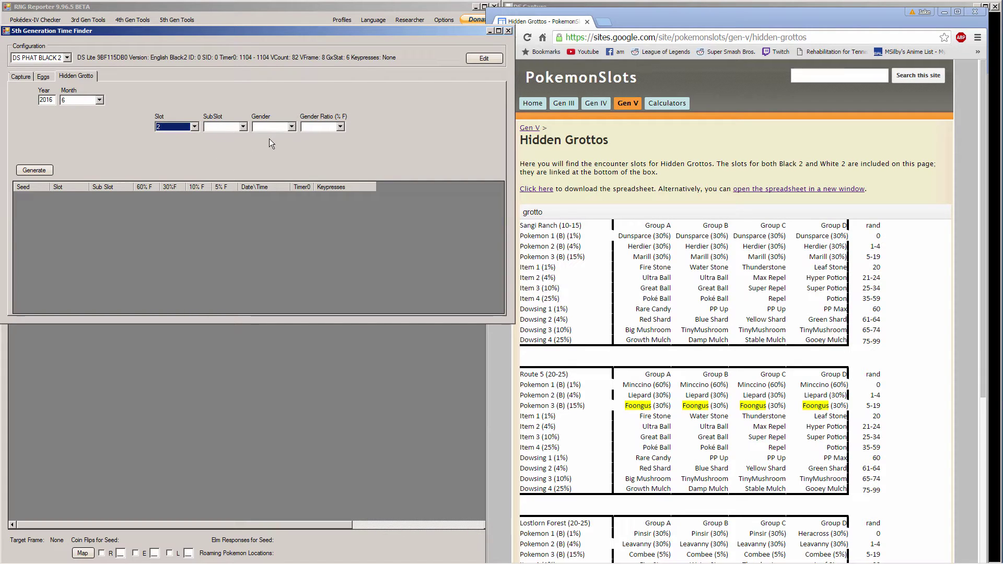
drag(637, 372, 842, 381)
click(843, 380)
Tick sub-slots 0, 1, 2 and 3 in the SubSlot list
click(236, 127)
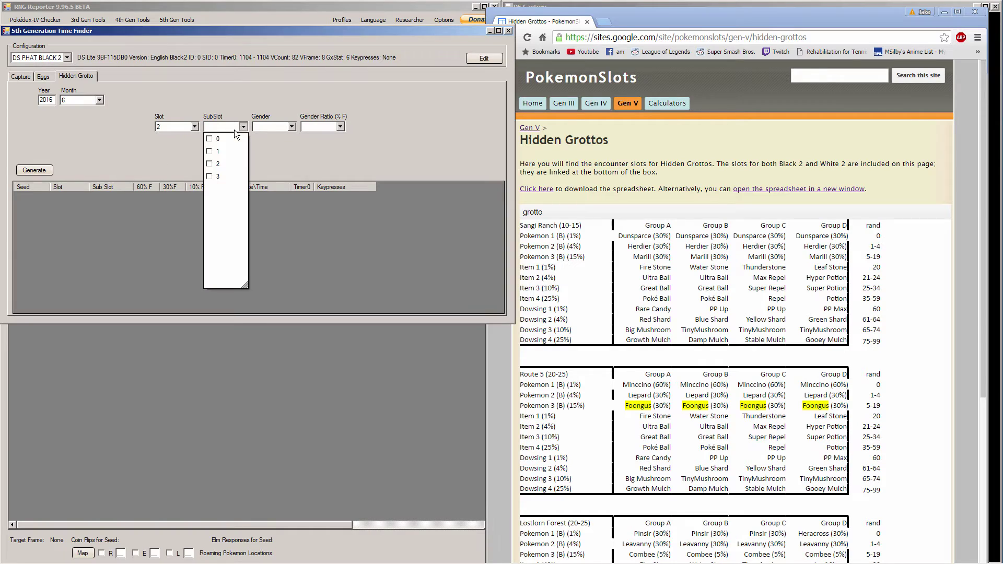
click(209, 139)
click(208, 152)
click(208, 164)
click(209, 176)
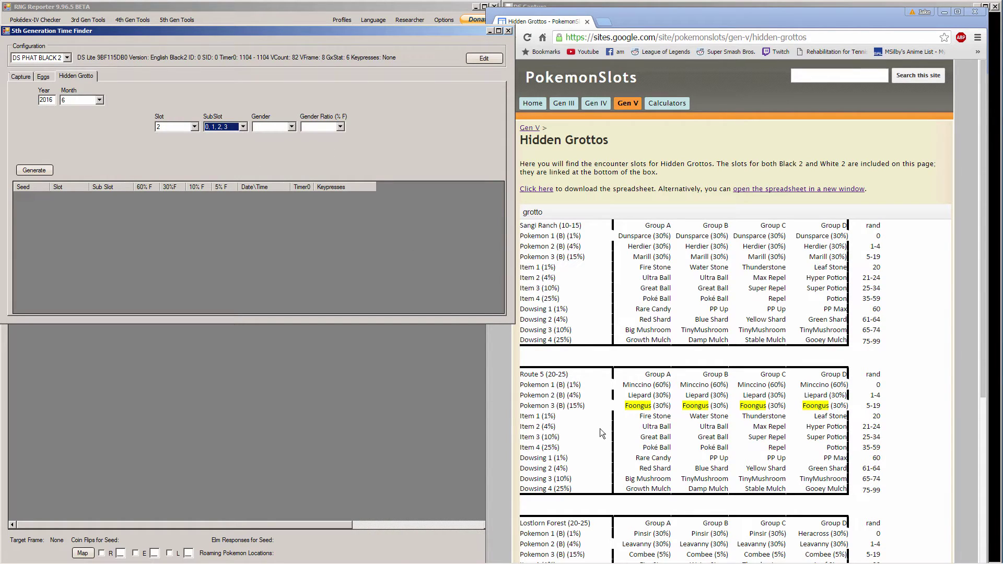
drag(626, 406, 728, 409)
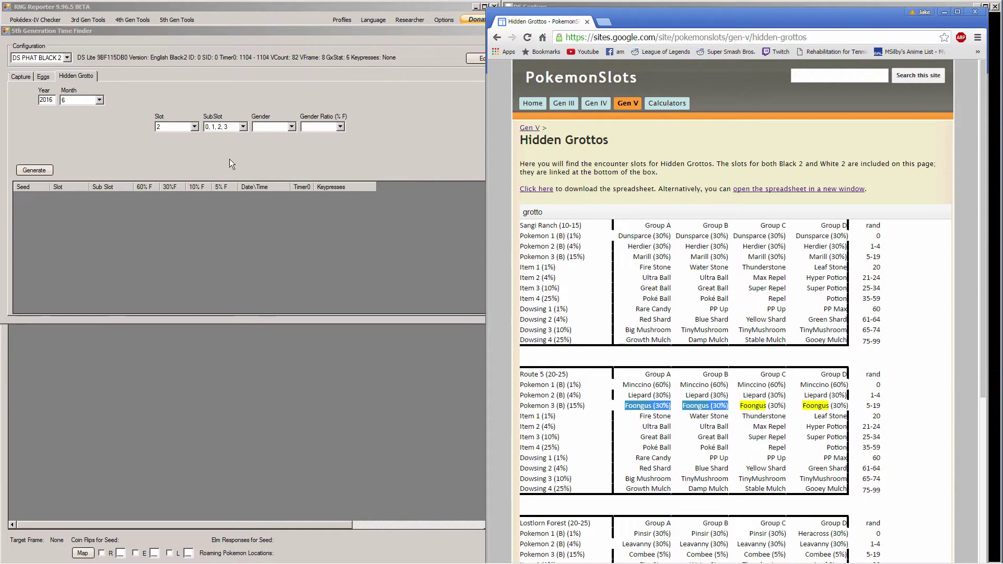
click(243, 134)
click(243, 134)
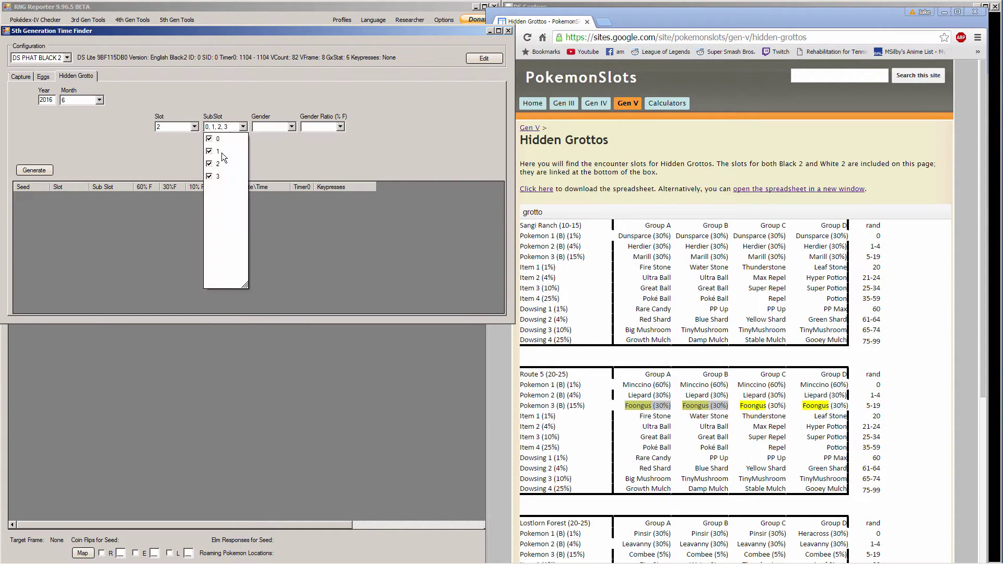
click(261, 157)
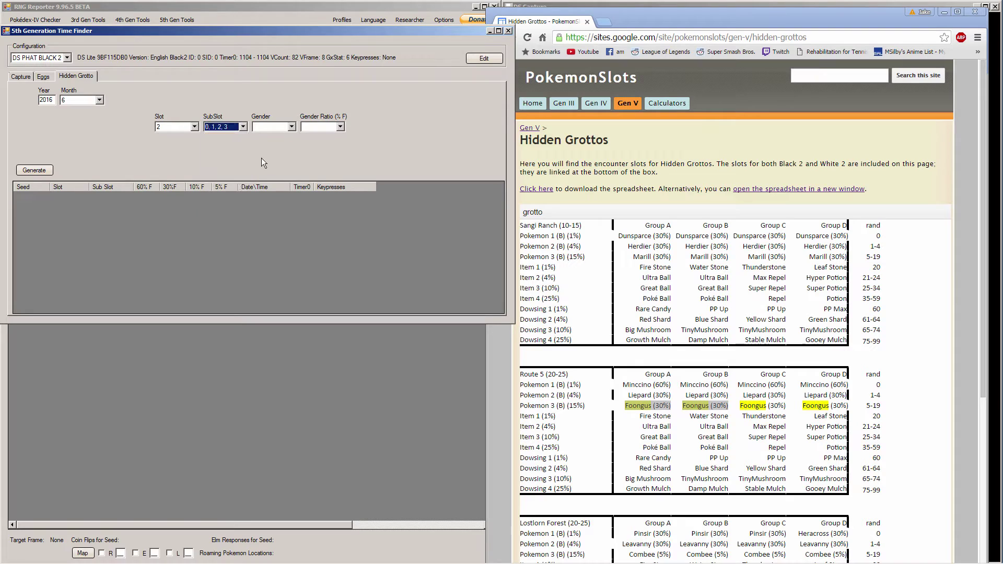
Require a female Foongus with a 30% female gender ratio
click(290, 128)
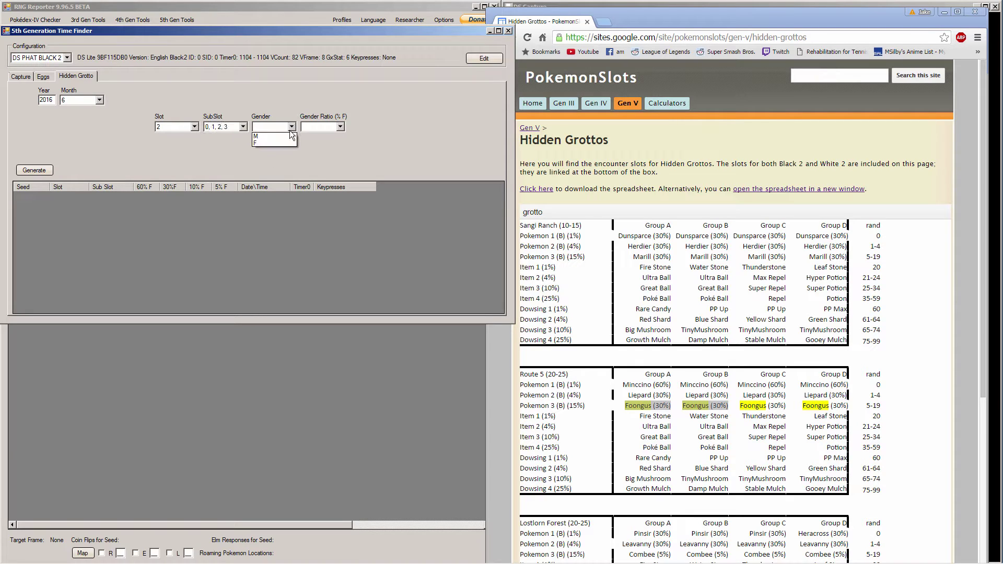
click(263, 144)
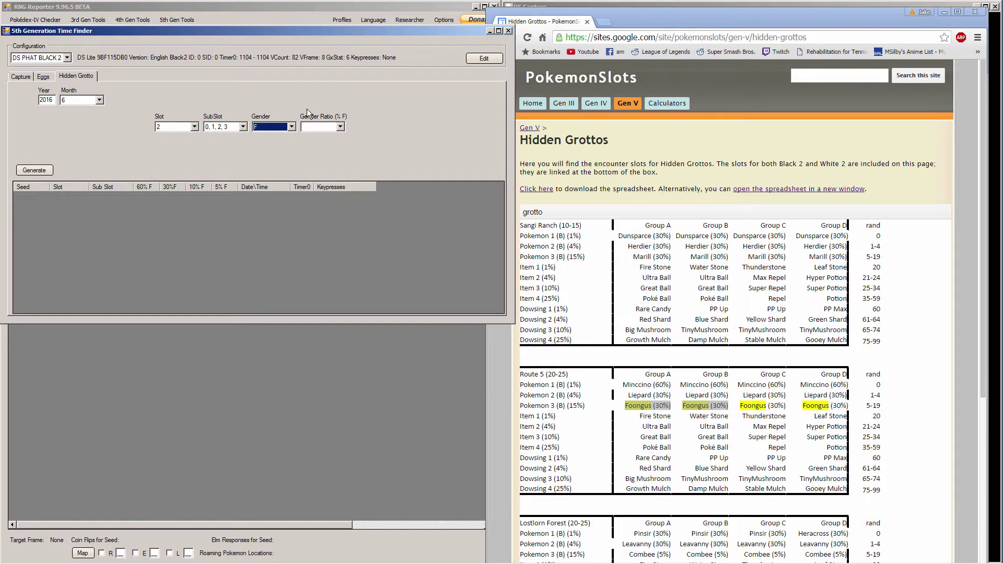
click(340, 127)
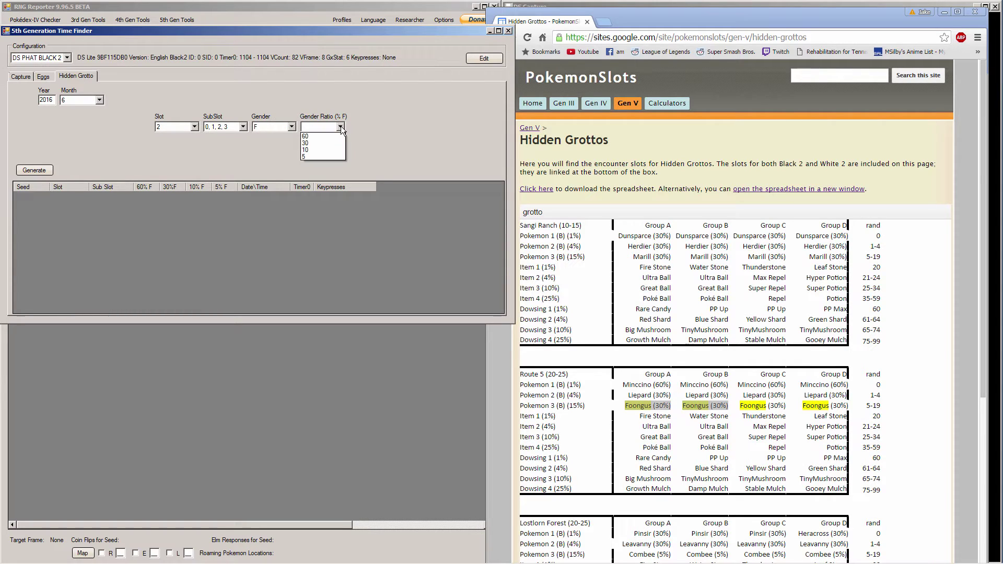
click(342, 129)
drag(670, 406, 658, 411)
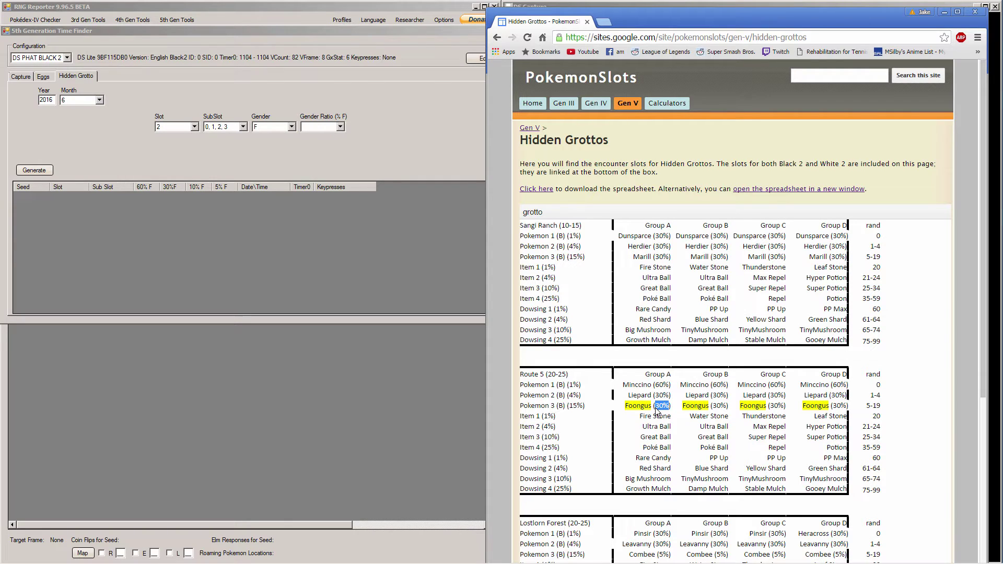
click(409, 175)
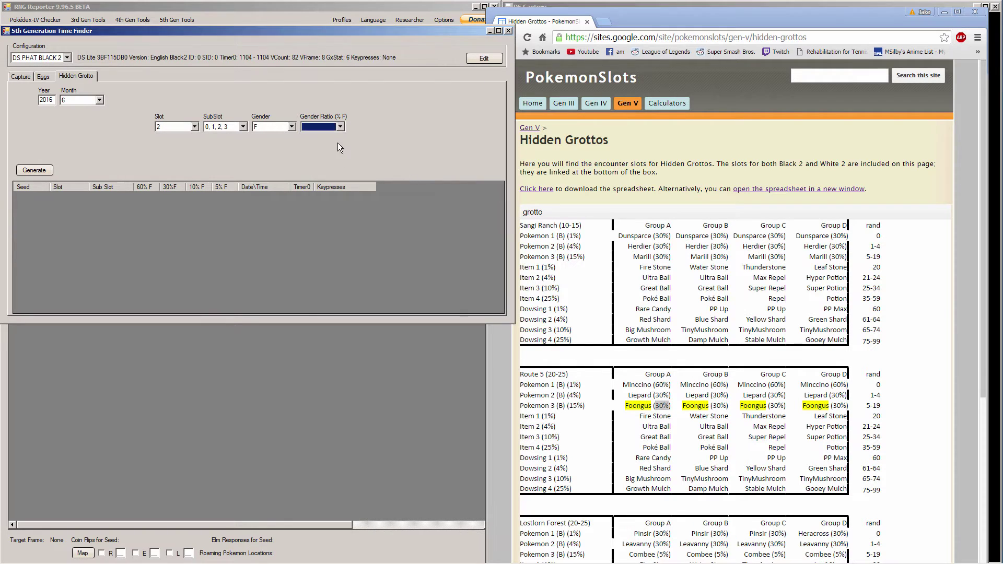
click(340, 126)
click(310, 143)
click(669, 401)
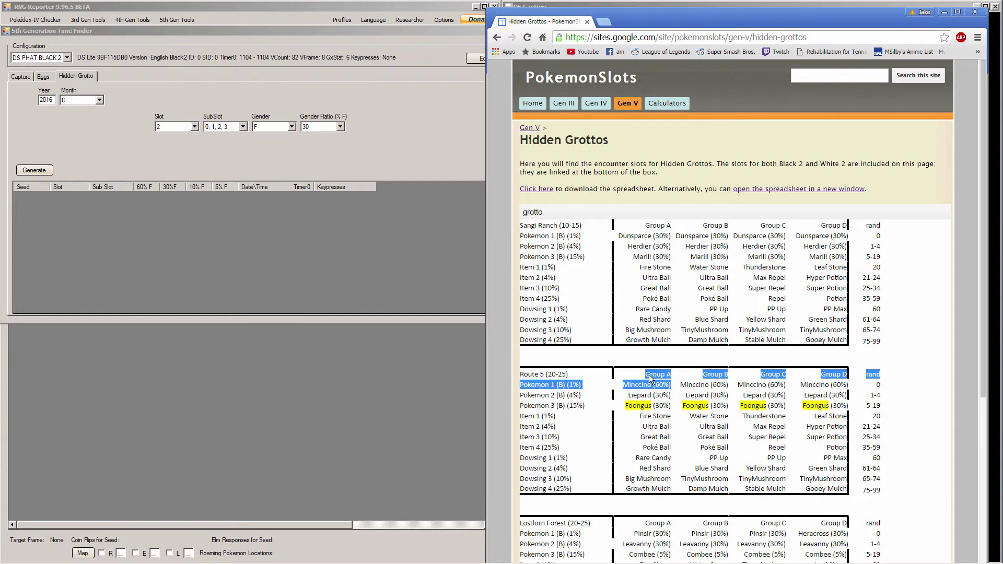
click(318, 156)
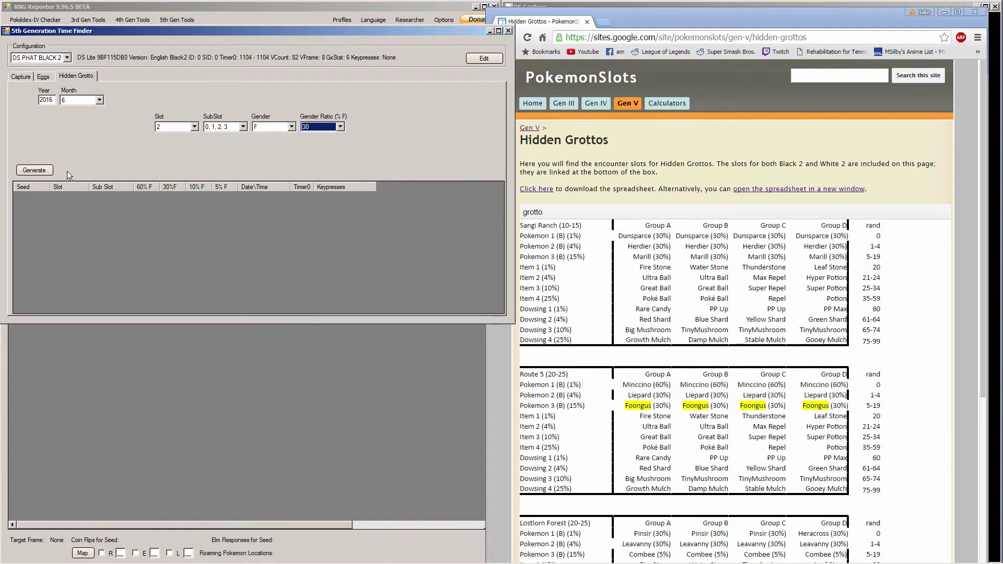
Generate slot-2 Hidden Grotto seeds dated 06/01/16, then hide Chrome to reveal DS Capture
click(45, 173)
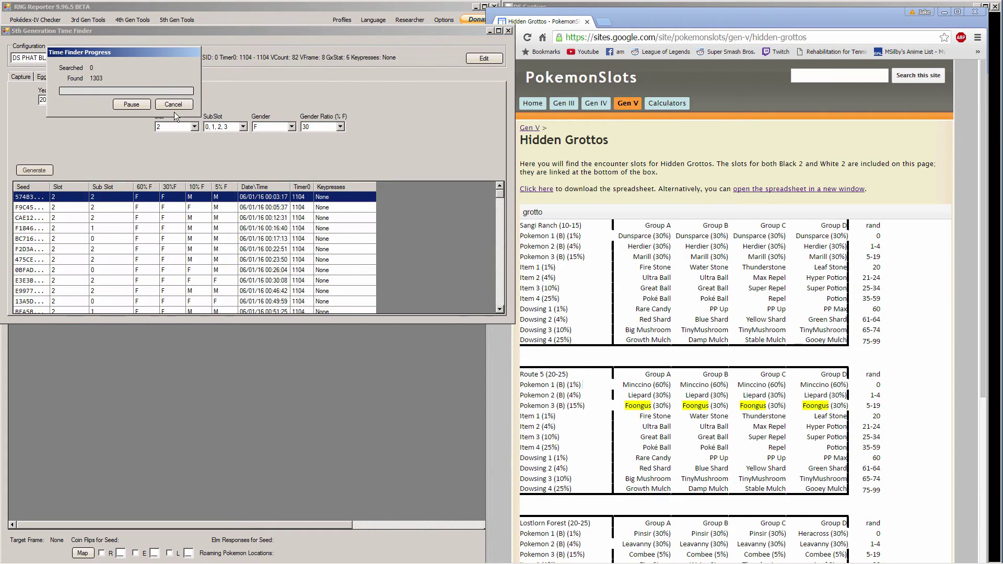
click(176, 109)
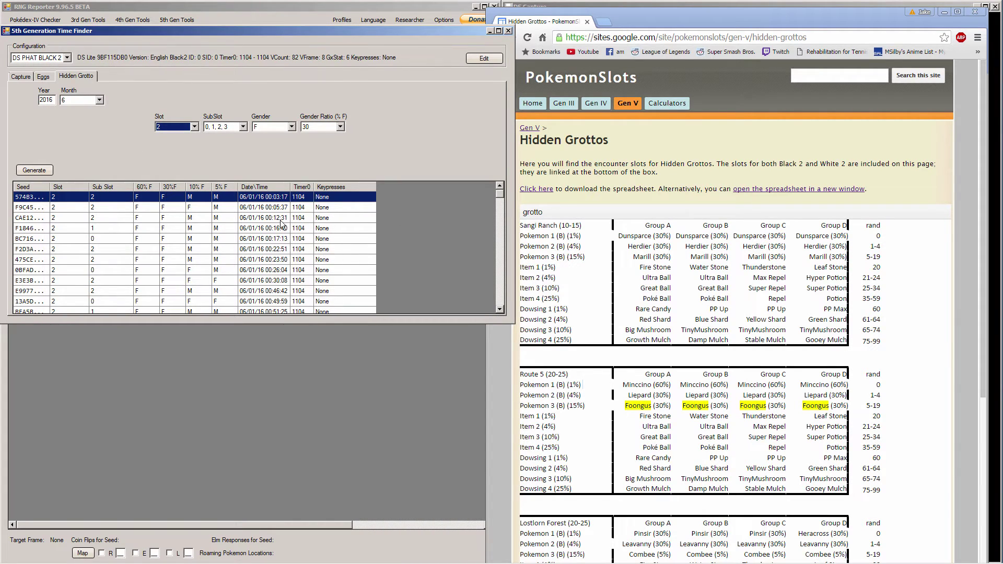
click(301, 203)
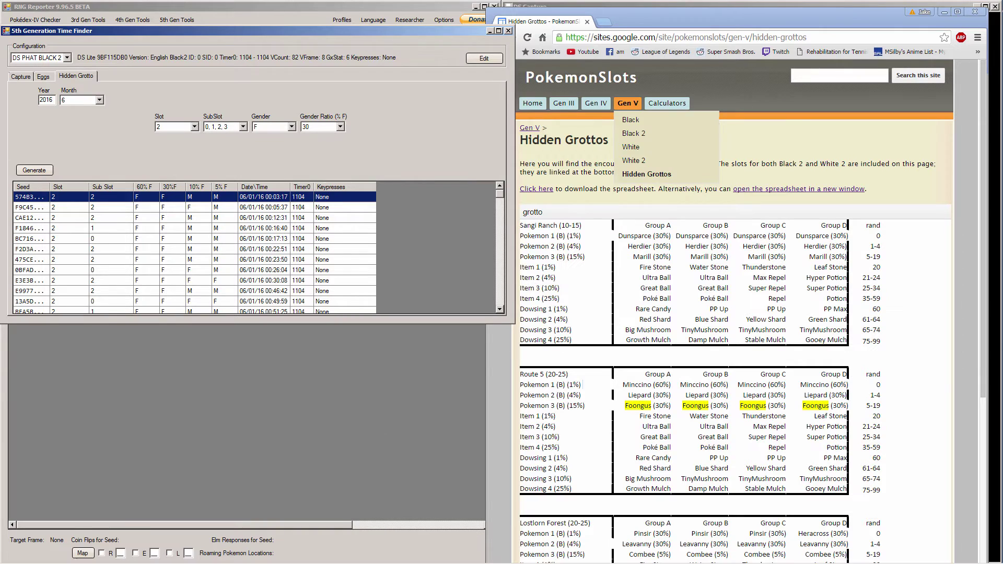
click(945, 11)
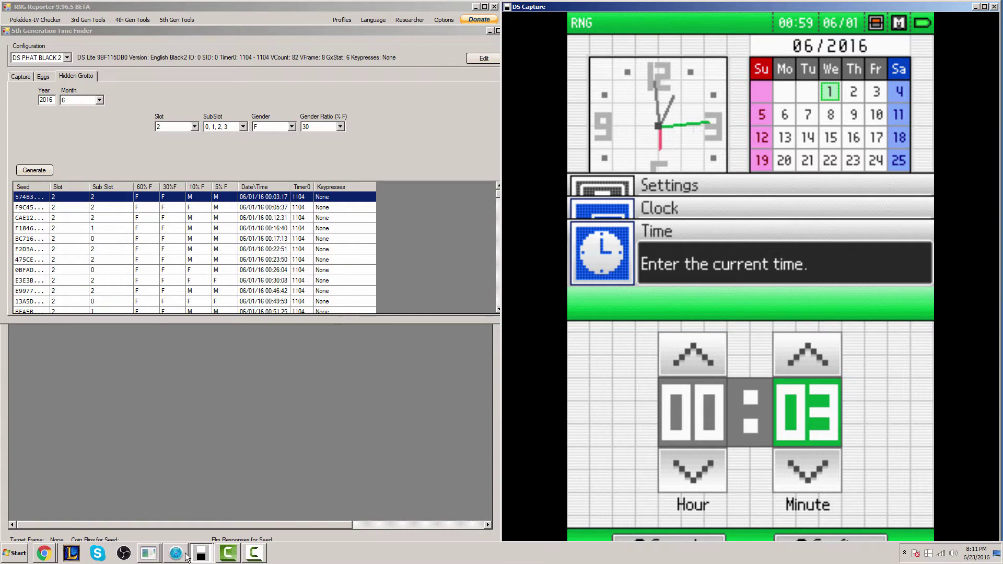
Place Eon Timer at the top-left and confirm Target Seconds reads 17
click(186, 554)
drag(219, 144, 133, 41)
double_click(228, 107)
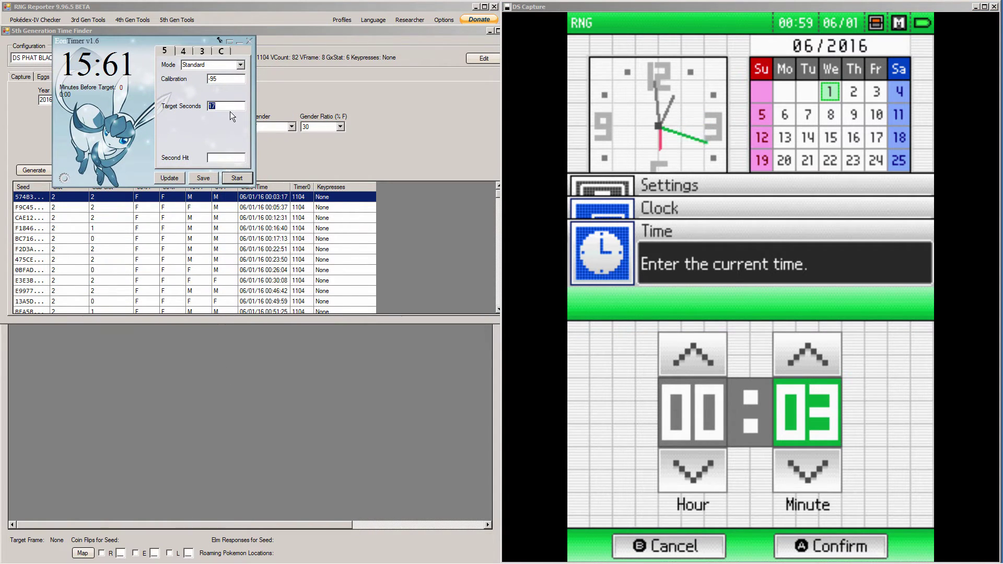
click(227, 107)
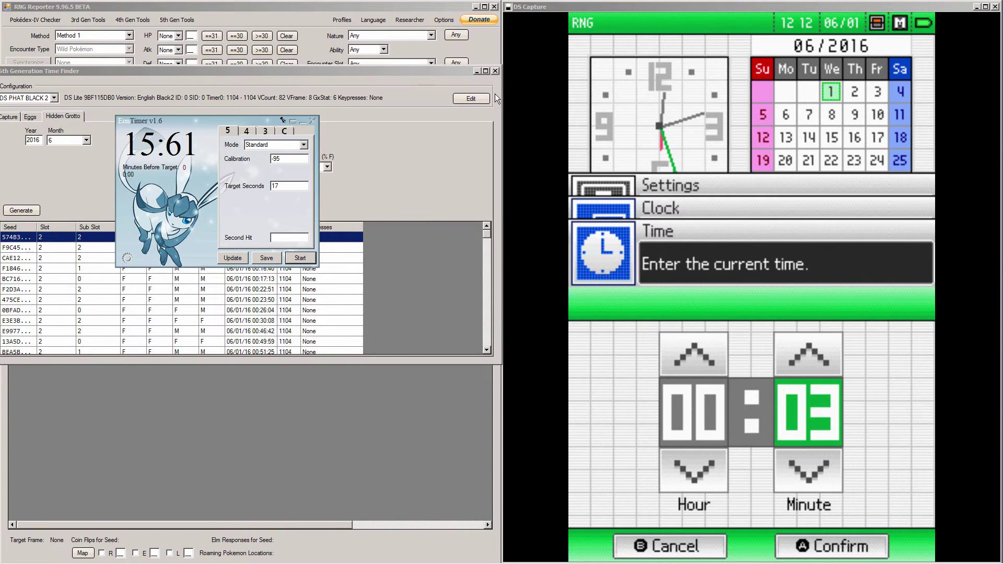
Start Eon Timer's 17-second countdown as the DS time is confirmed
click(295, 261)
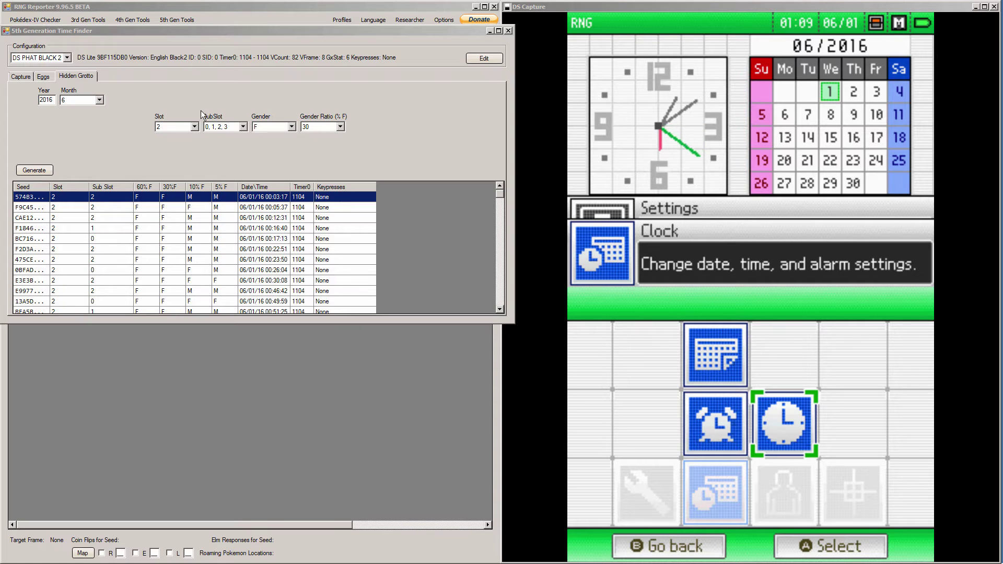
On the Capture tab, set Encounter Type to Hidden Grotto
click(20, 77)
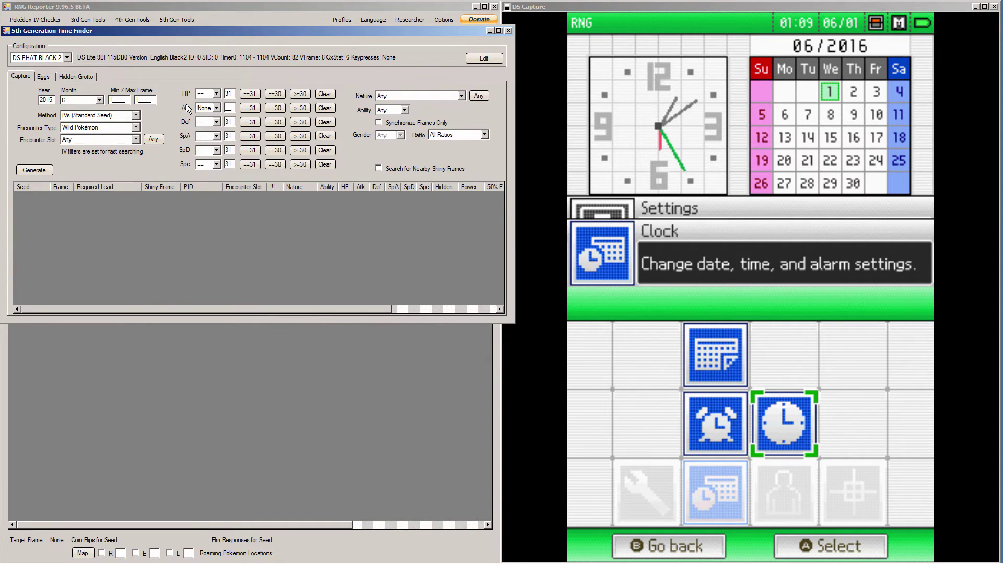
click(83, 129)
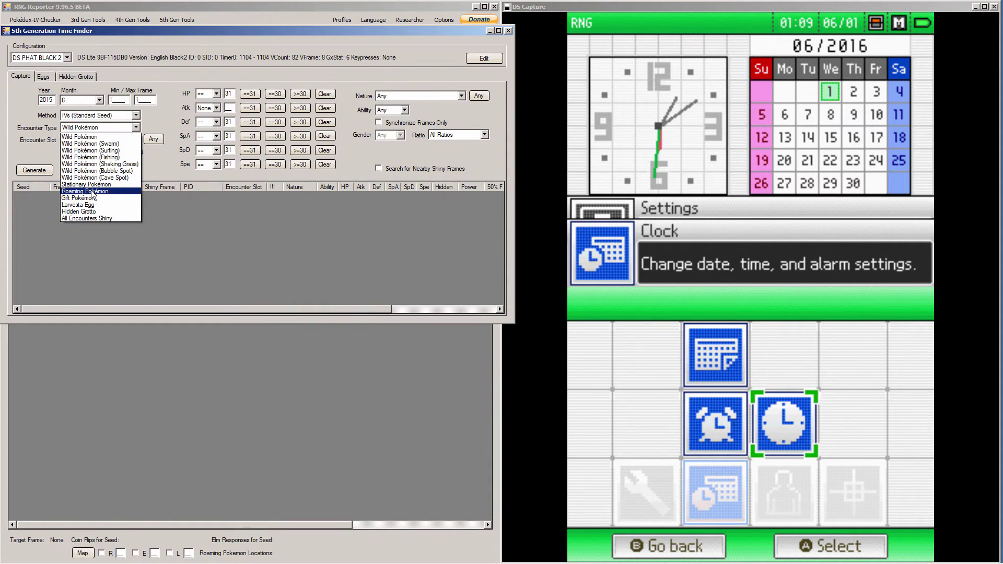
click(92, 212)
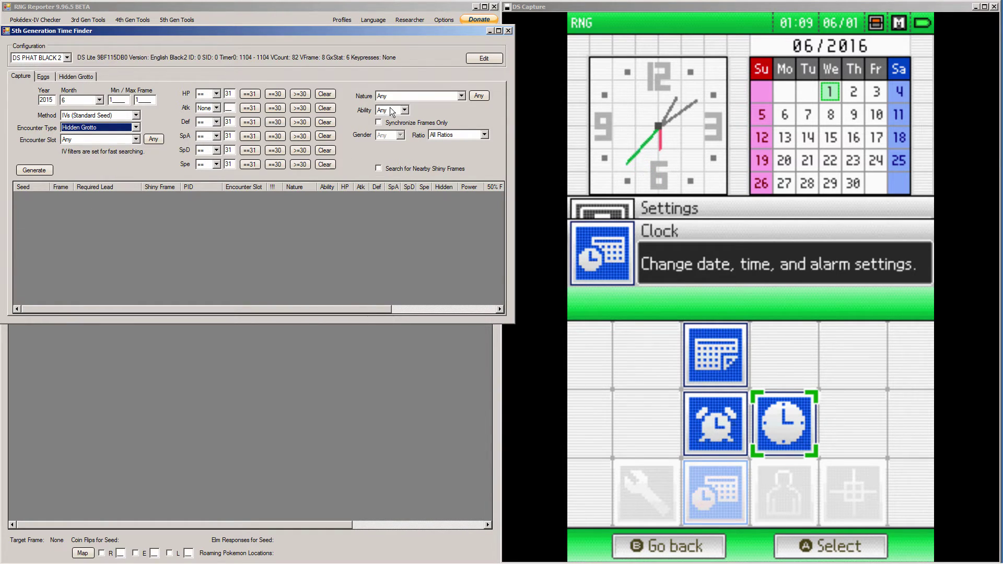
click(255, 97)
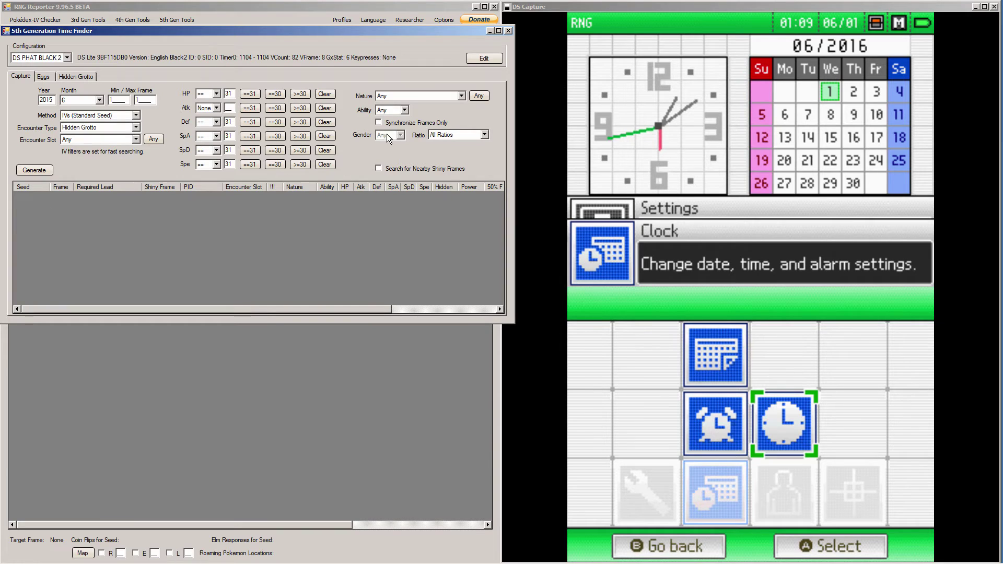
Tick Bold as the nature and choose the 50% M / 50% F ratio
click(401, 100)
click(400, 126)
click(353, 137)
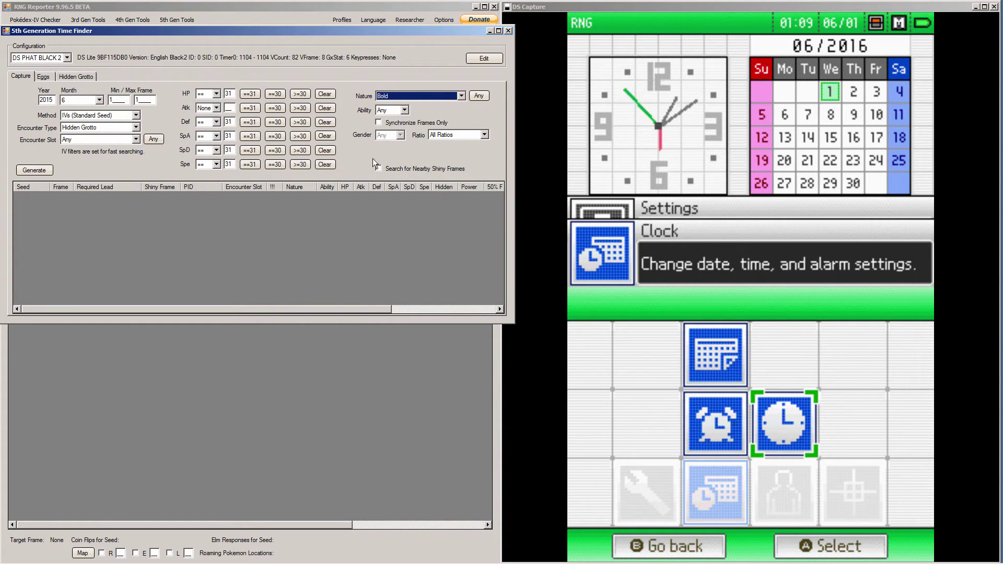
click(453, 137)
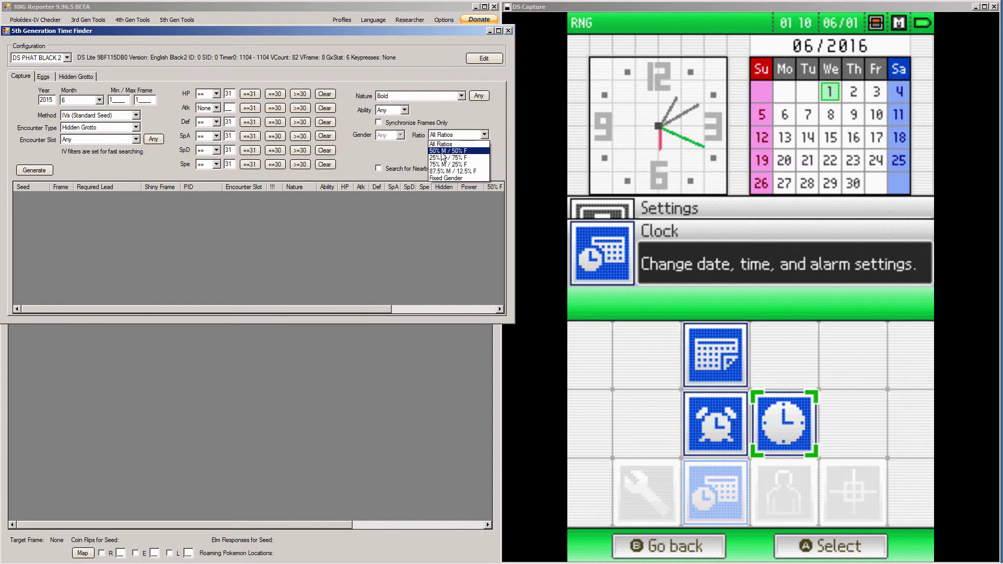
click(448, 152)
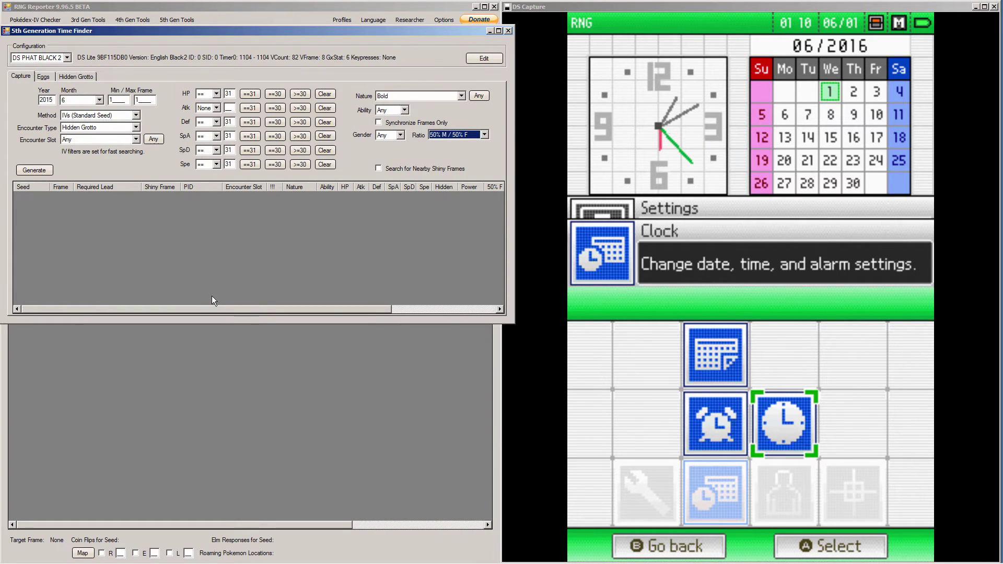
Search January, July, September and other 2015 months, finding seed DFE7EBF200AB38B2 at 09/08/15 13:42:47
click(93, 105)
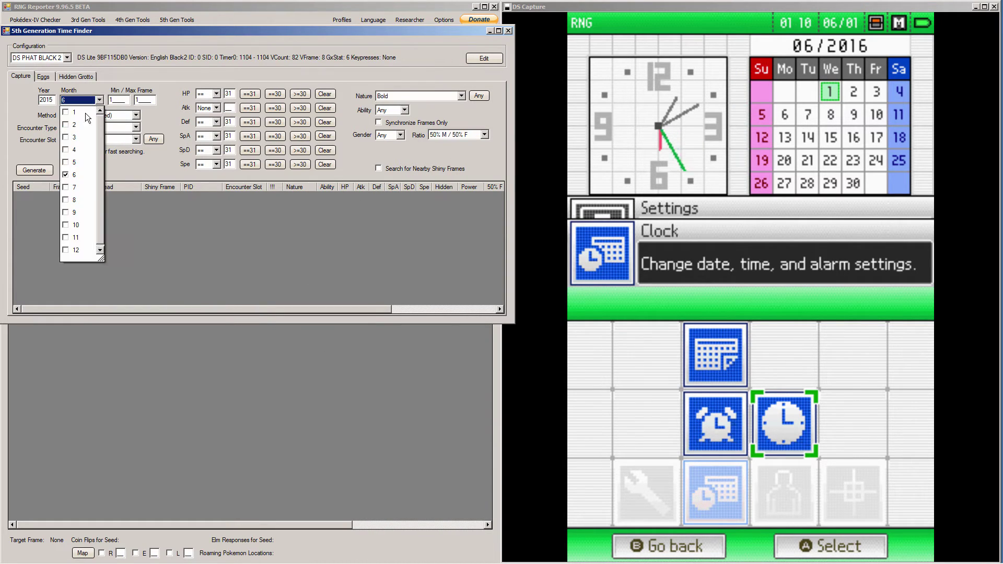
click(79, 112)
click(72, 163)
click(65, 187)
click(66, 214)
click(74, 250)
click(52, 183)
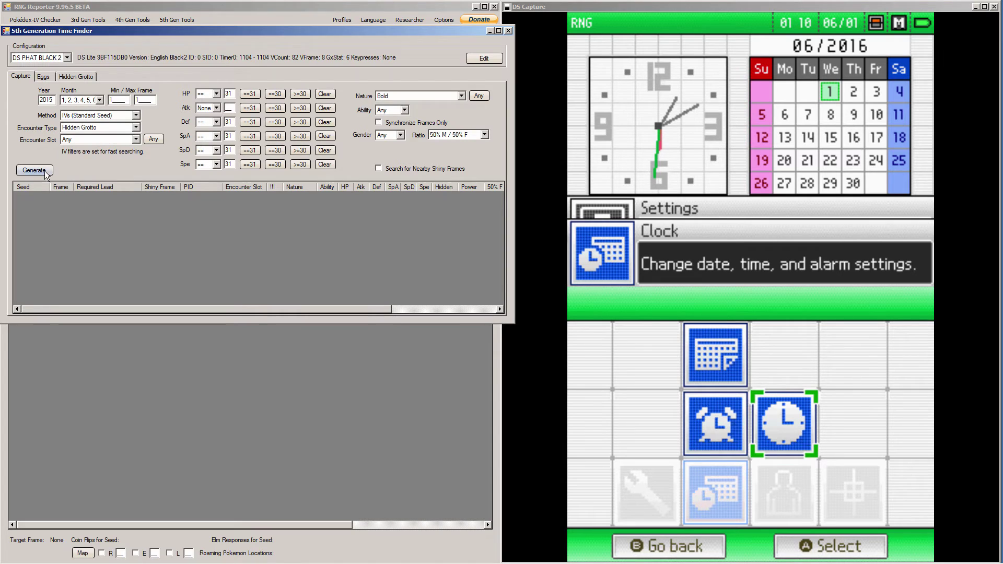
click(34, 170)
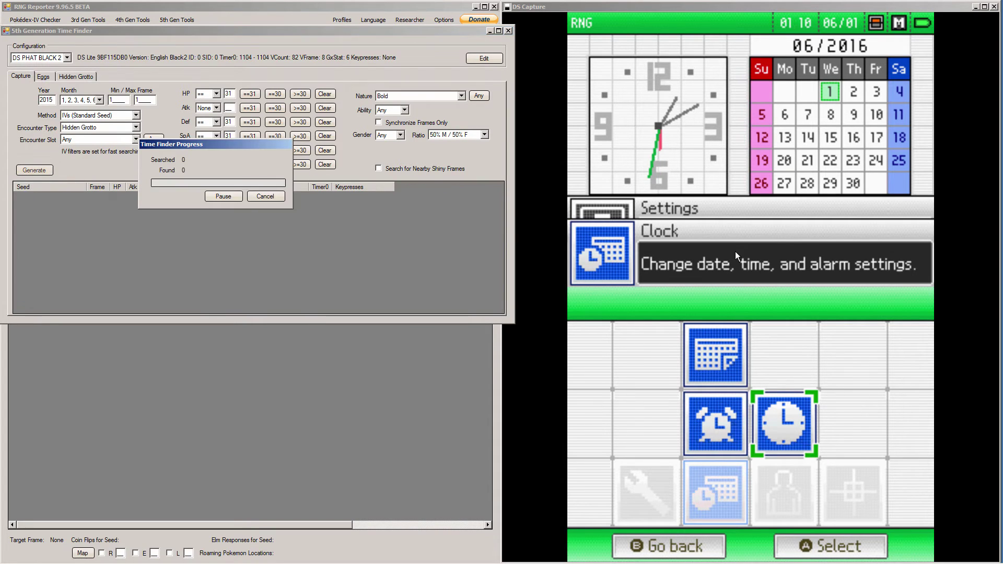
click(212, 277)
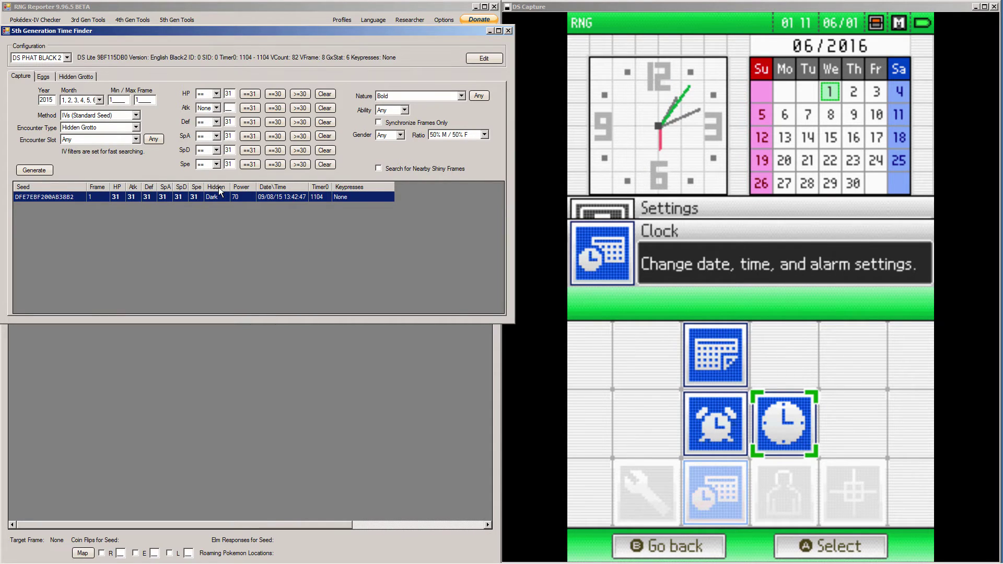
Copy the found seed and paste it into the main window's Seed field
right_click(155, 196)
click(172, 202)
click(184, 362)
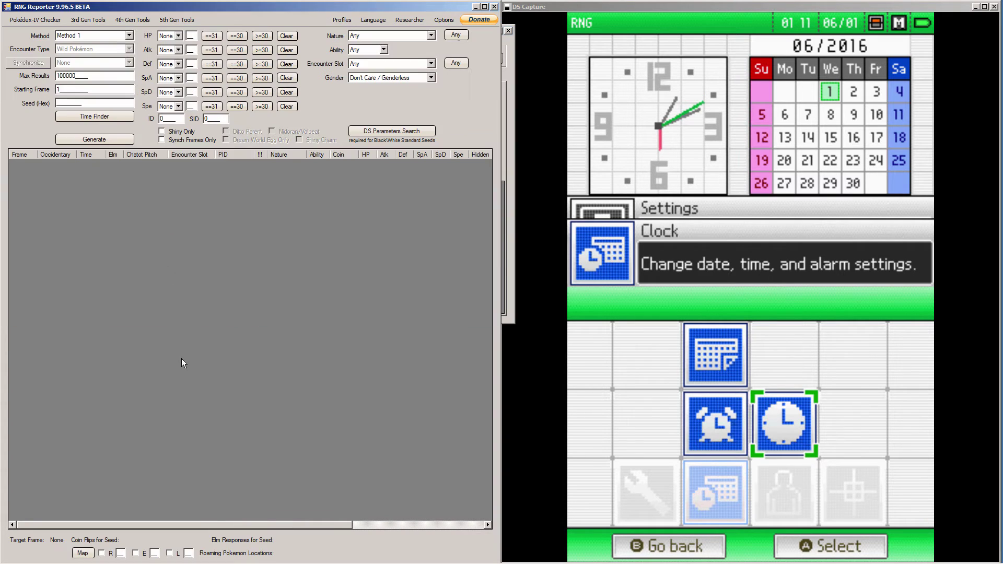
right_click(76, 103)
click(90, 146)
Set method Gen 5 PIDRNG, encounter Hidden Grotto, and paste the full seed DFE7EBF200AB38B2
click(106, 36)
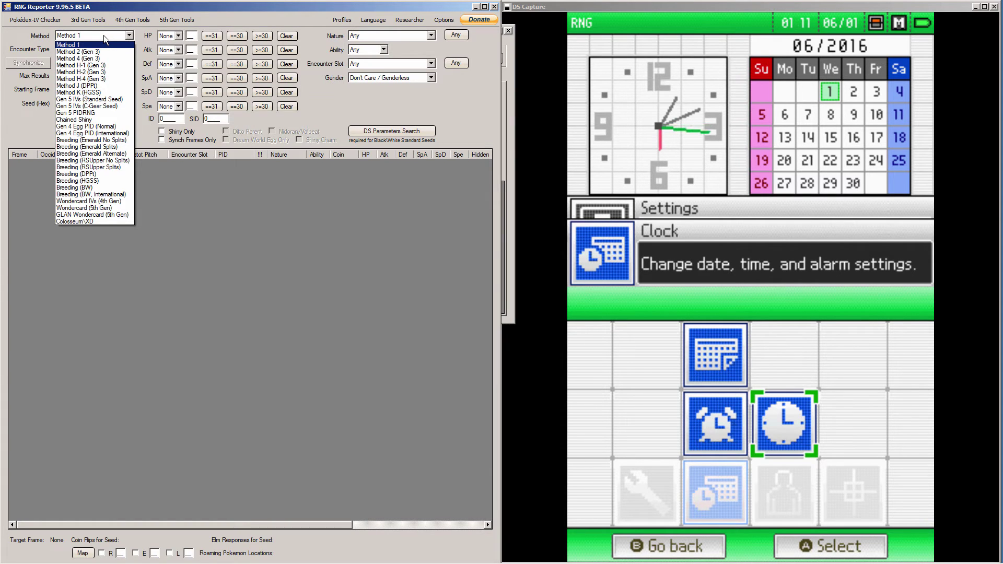
click(91, 114)
click(86, 49)
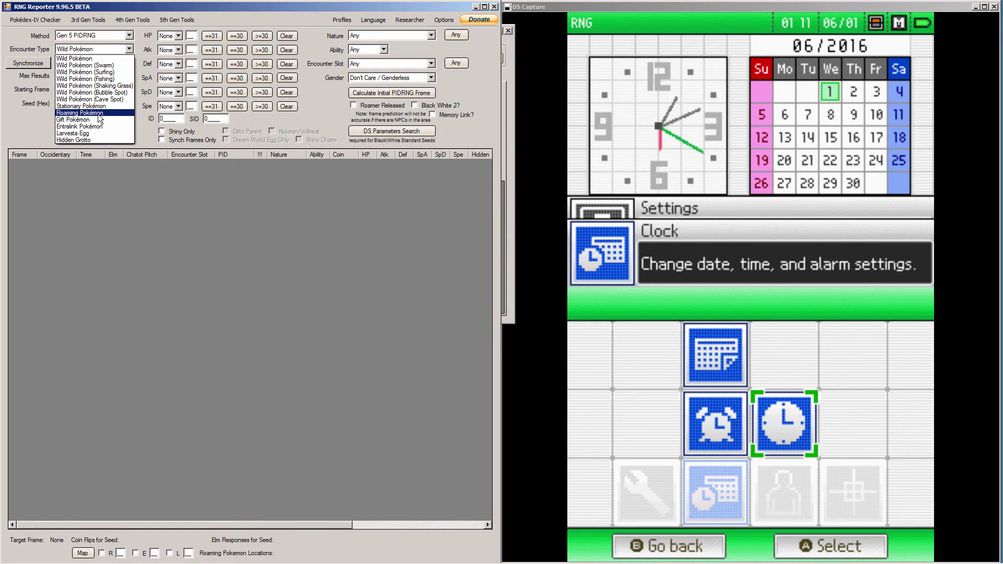
click(95, 140)
click(100, 103)
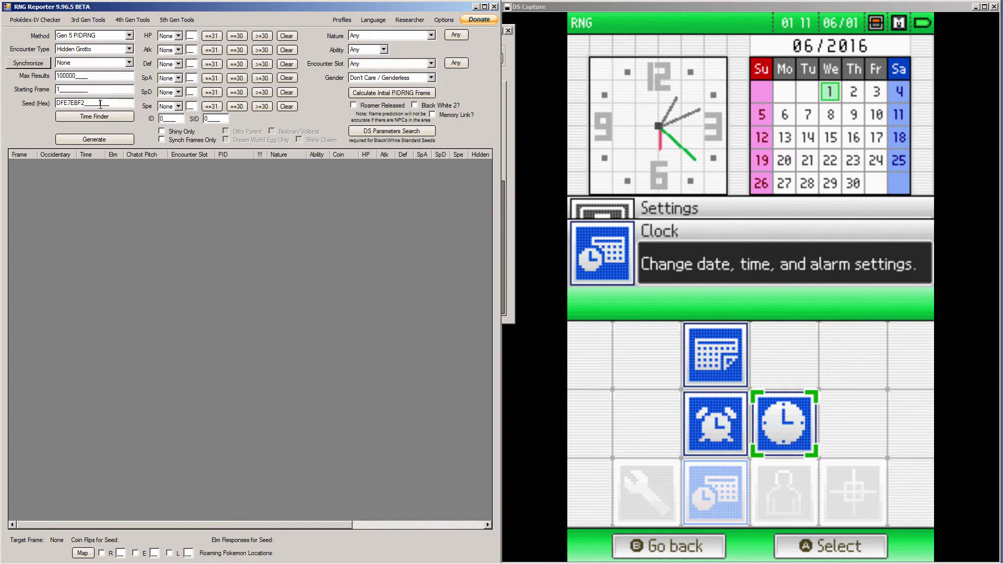
double_click(99, 103)
right_click(99, 104)
click(111, 142)
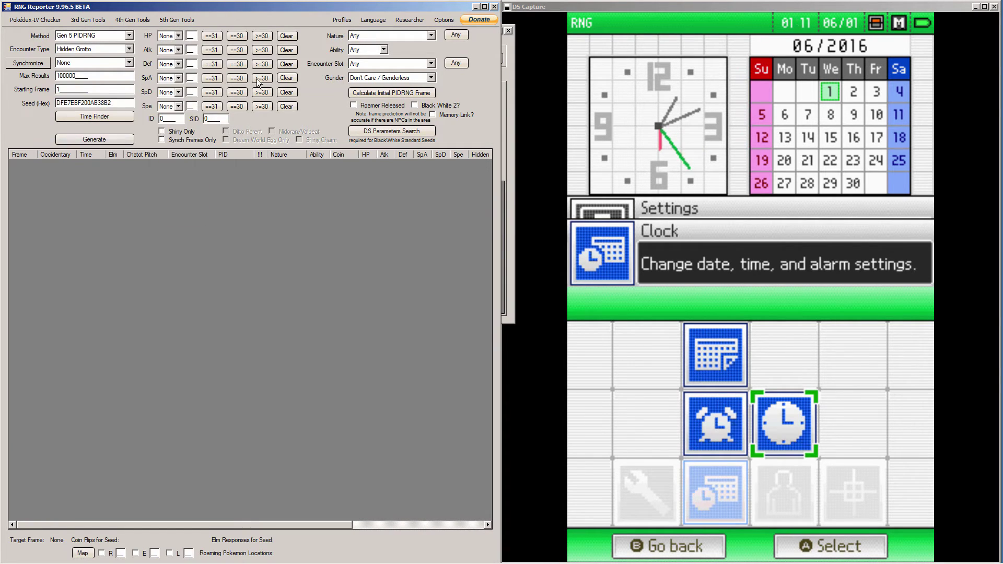
Enable Black 2/White 2 with Memory Link, filter Male (50/50), and generate from frame 48
click(415, 106)
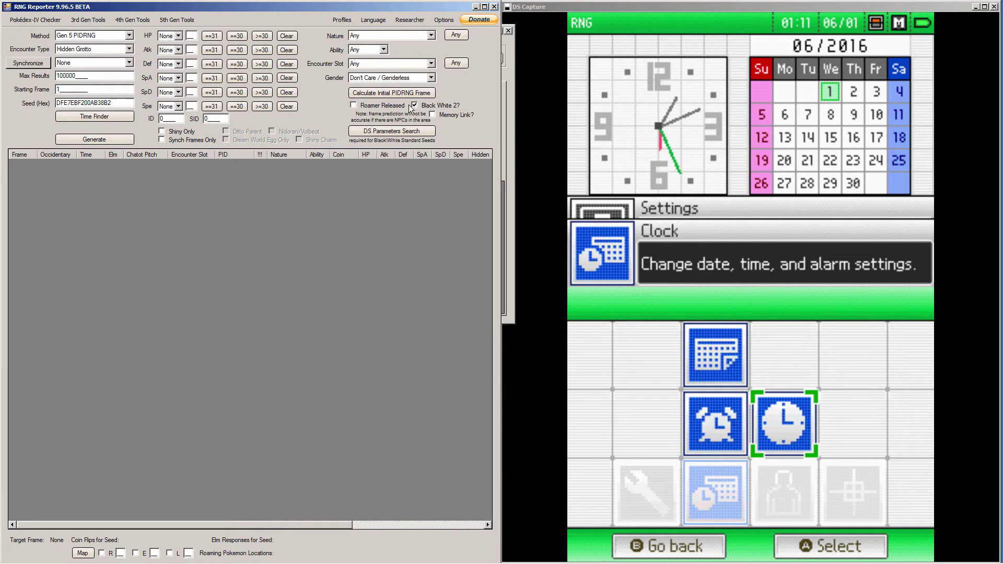
click(432, 116)
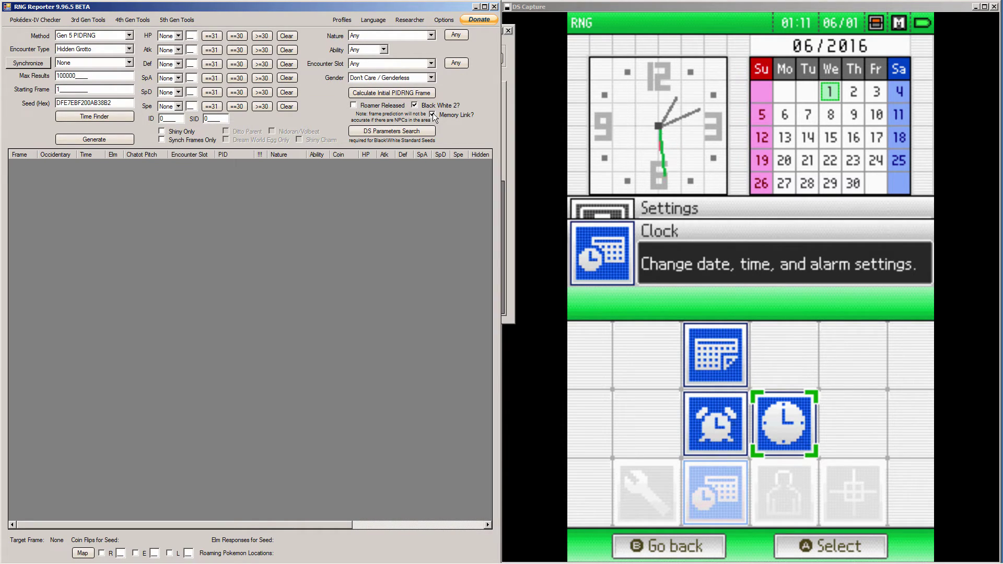
click(367, 81)
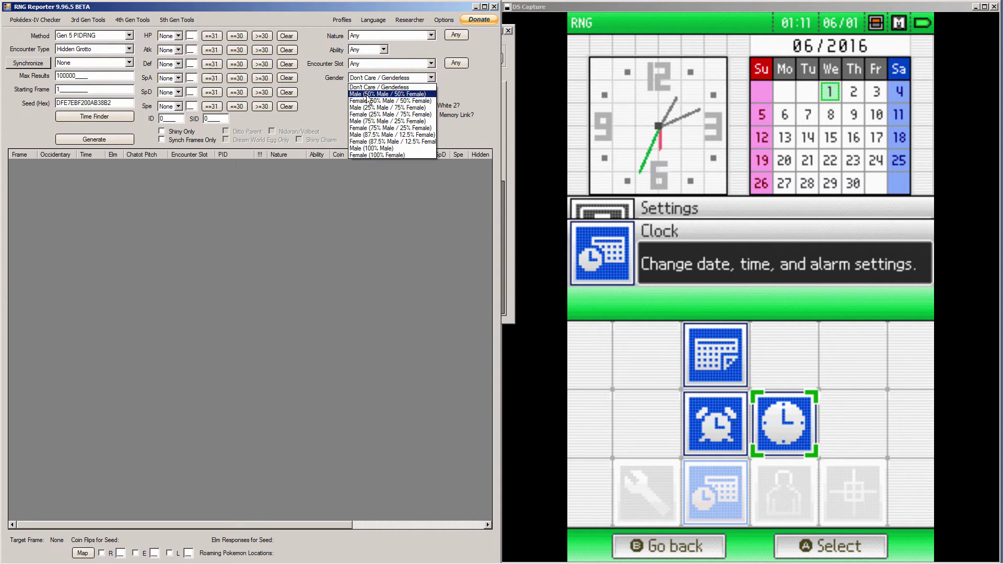
click(369, 95)
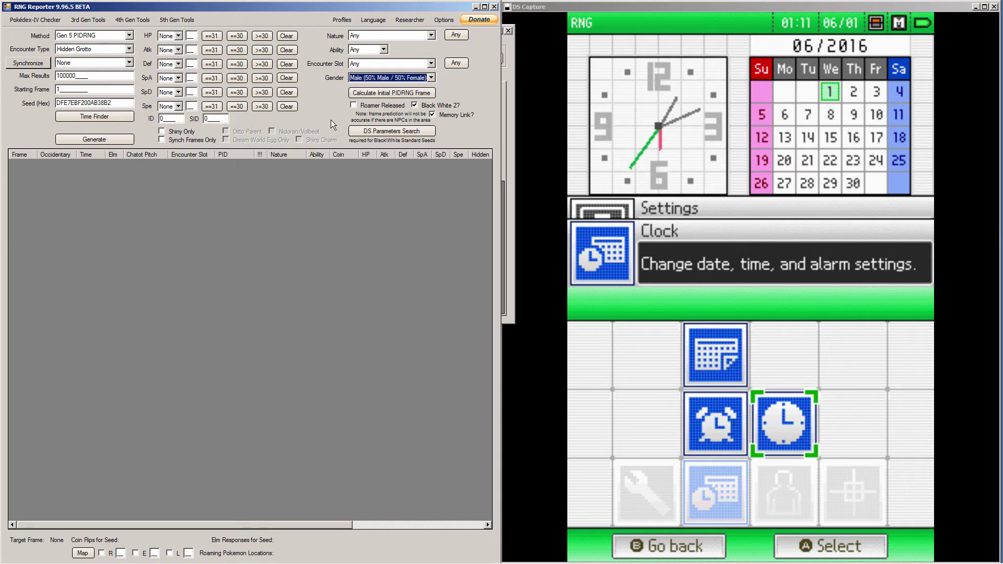
click(367, 94)
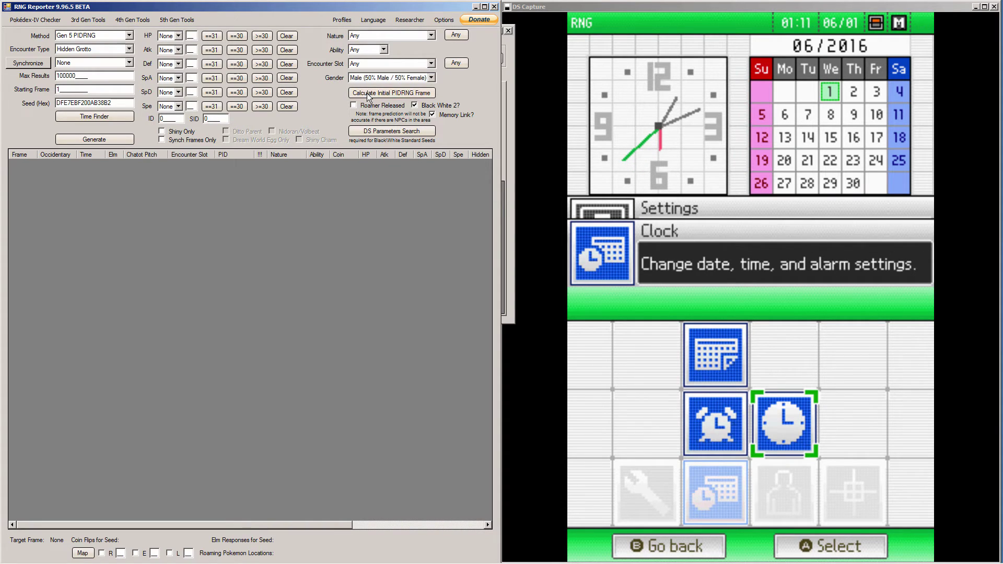
click(94, 140)
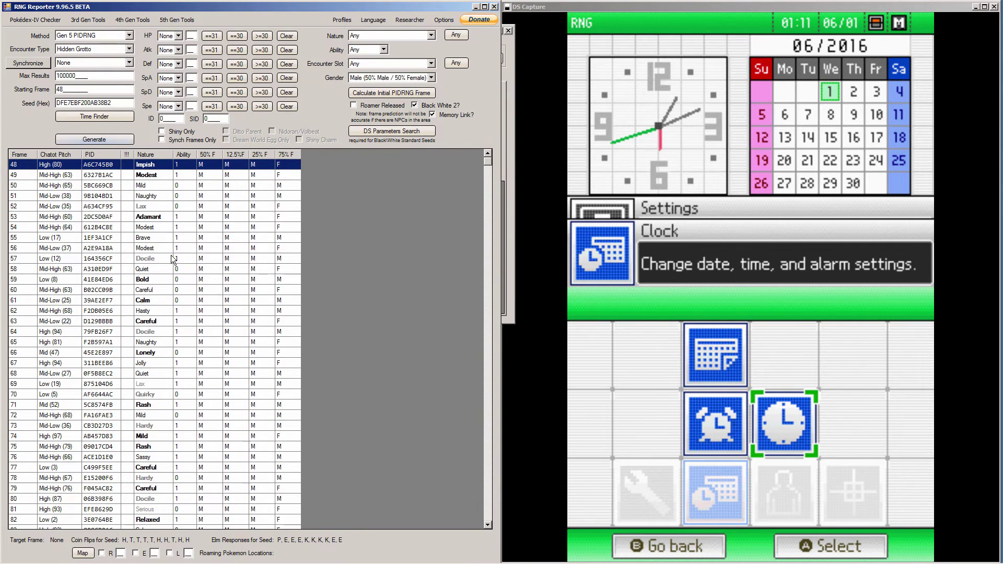
Select frame 59, the Bold result with PID 41E84ED6, after comparing frame 58
click(150, 279)
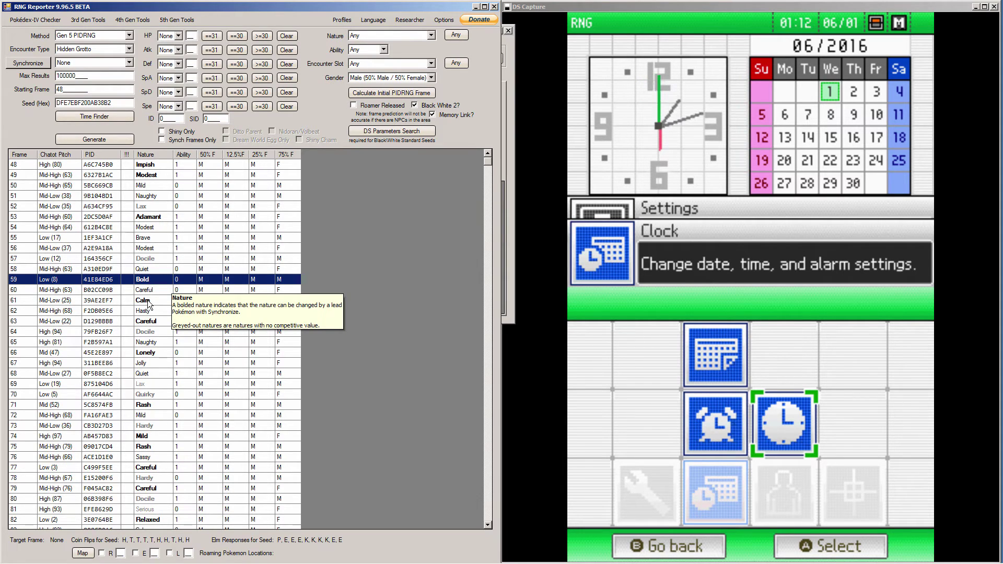
click(163, 273)
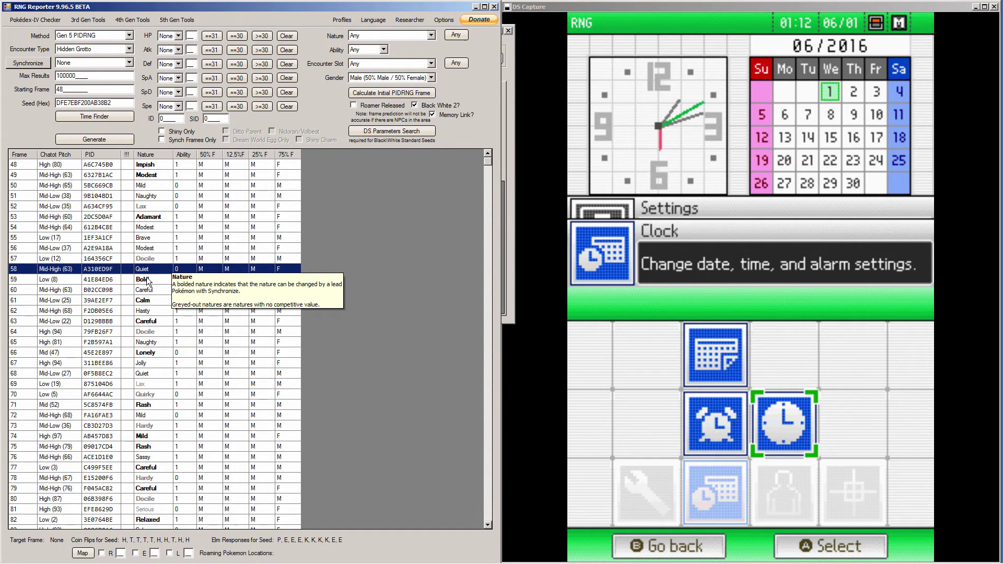
click(147, 281)
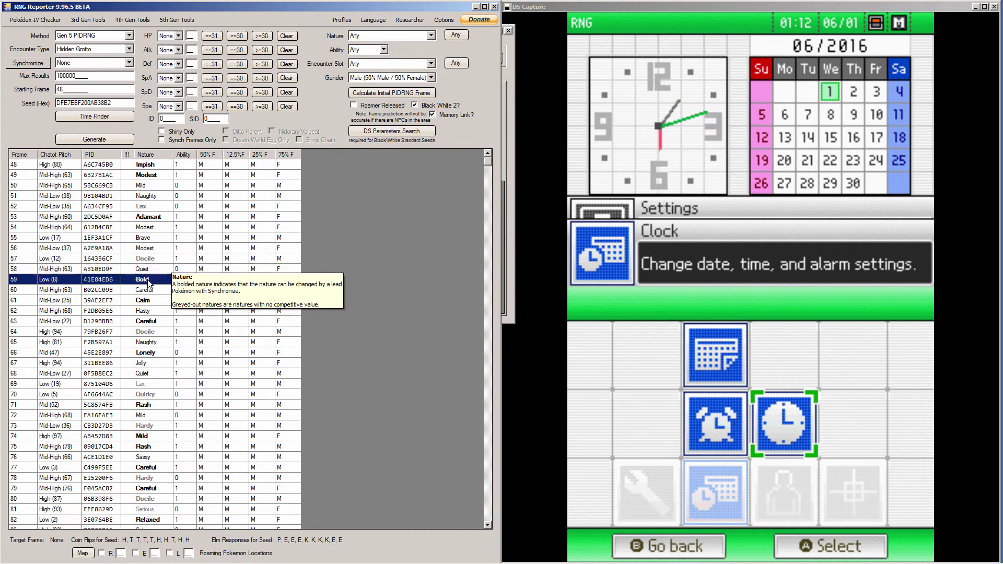
Enter 47 as Eon Timer's Target Seconds to match the 13:42:47 seed time
click(510, 194)
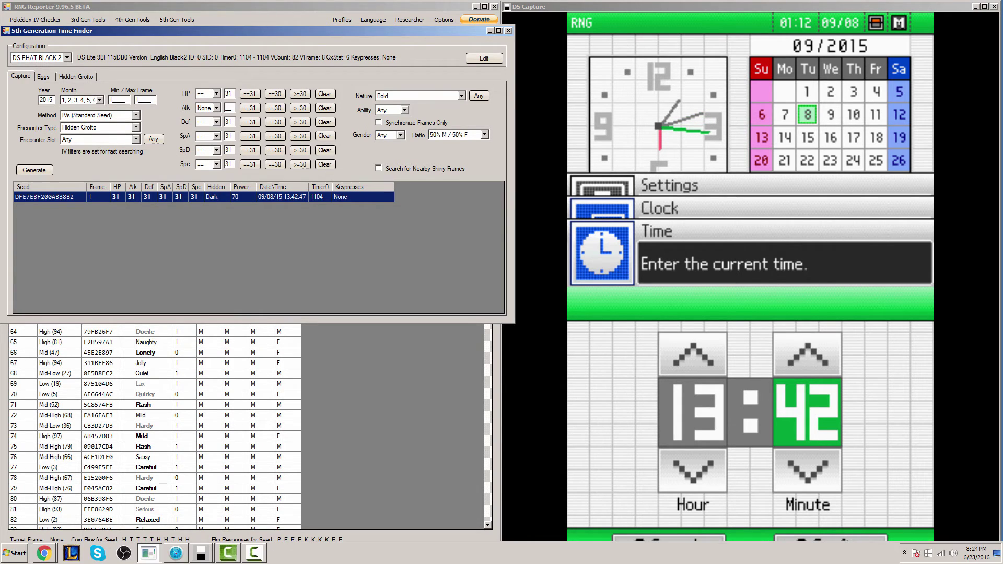
click(177, 555)
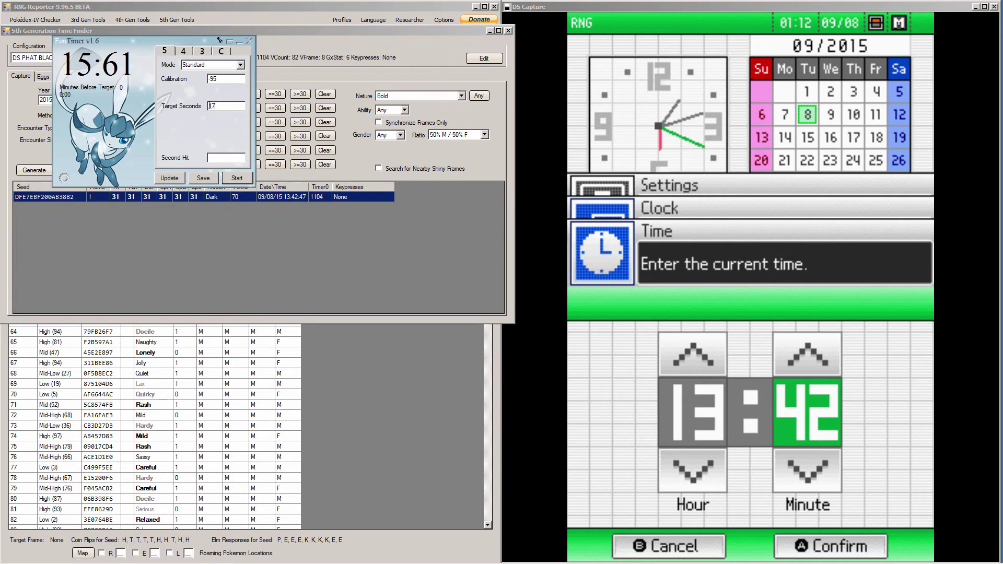
text(47)
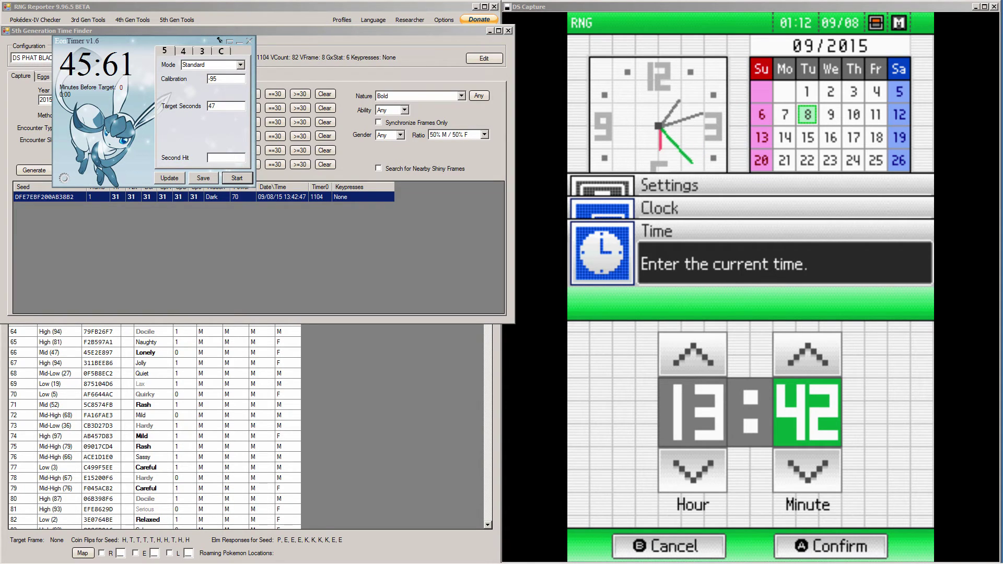
Move EonTimer aside, start its countdown, and switch to the DS Capture game view to reboot Black 2
drag(230, 180, 318, 187)
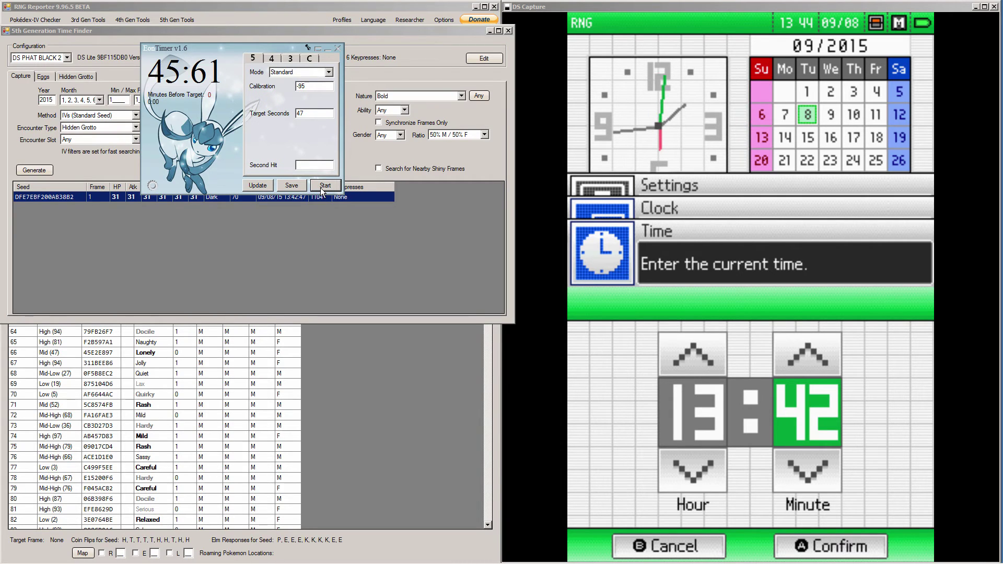
click(320, 186)
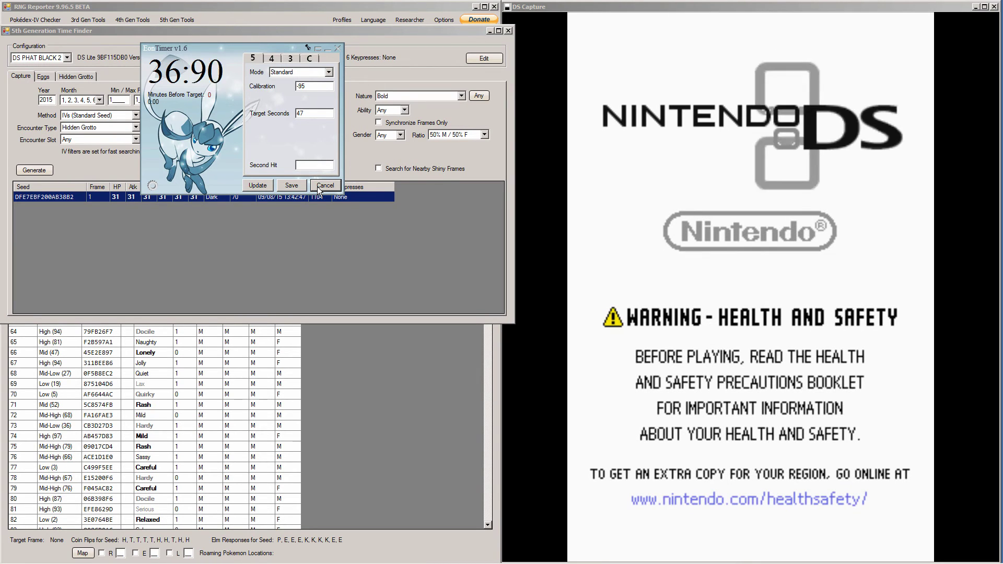
click(715, 117)
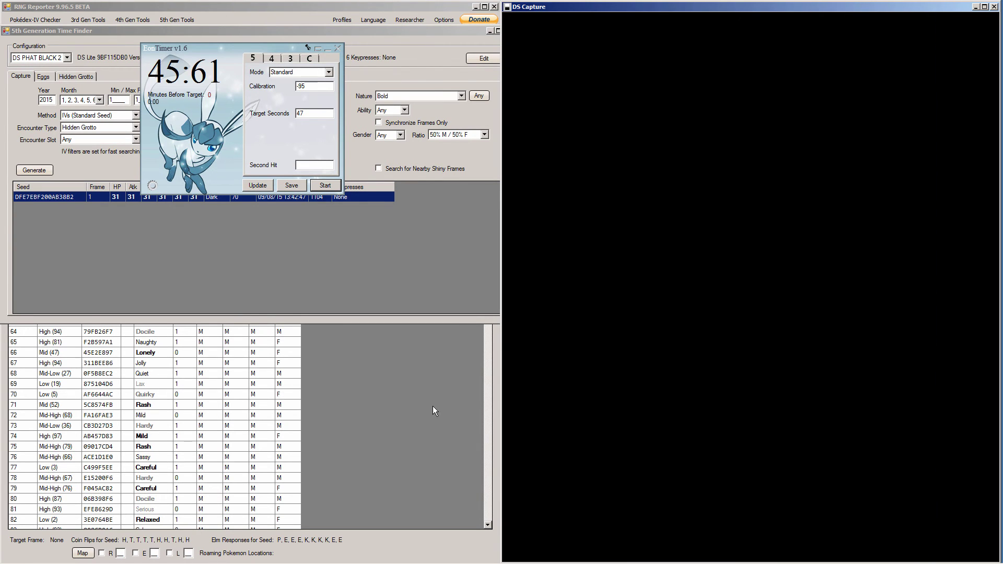
Step through the RNG Reporter Hidden Grotto frame list from frame 48 to frame 55
click(433, 406)
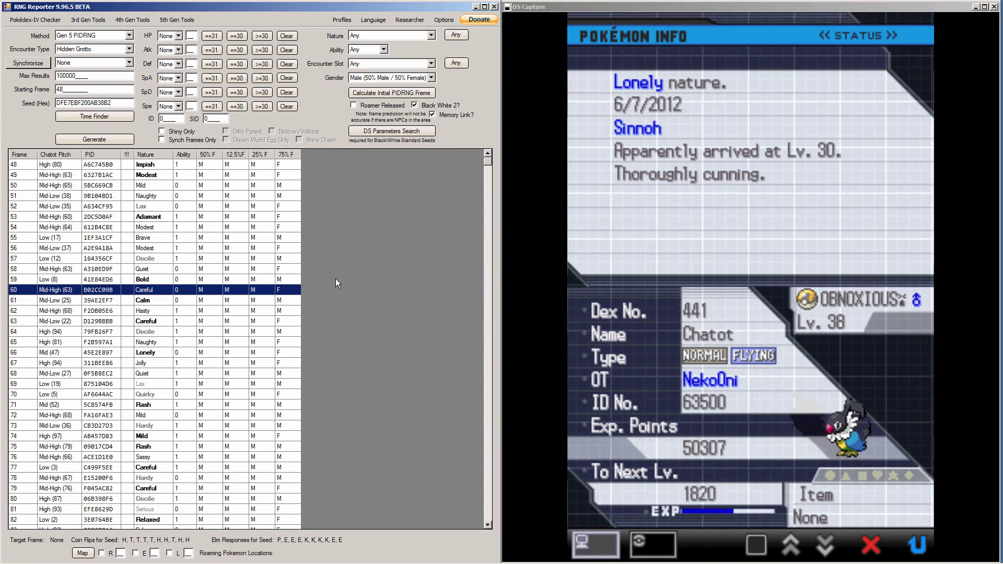
click(89, 163)
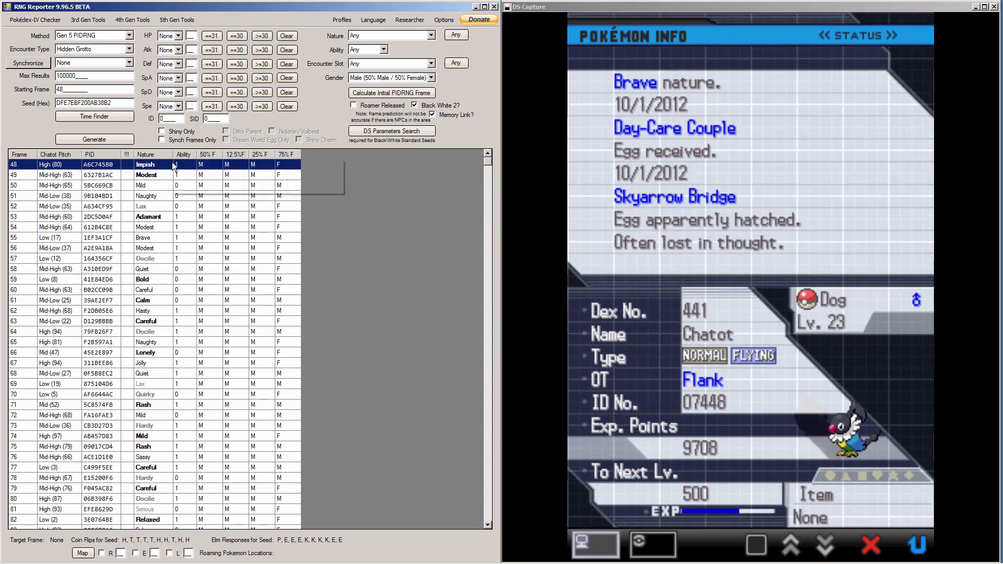
key(Down)
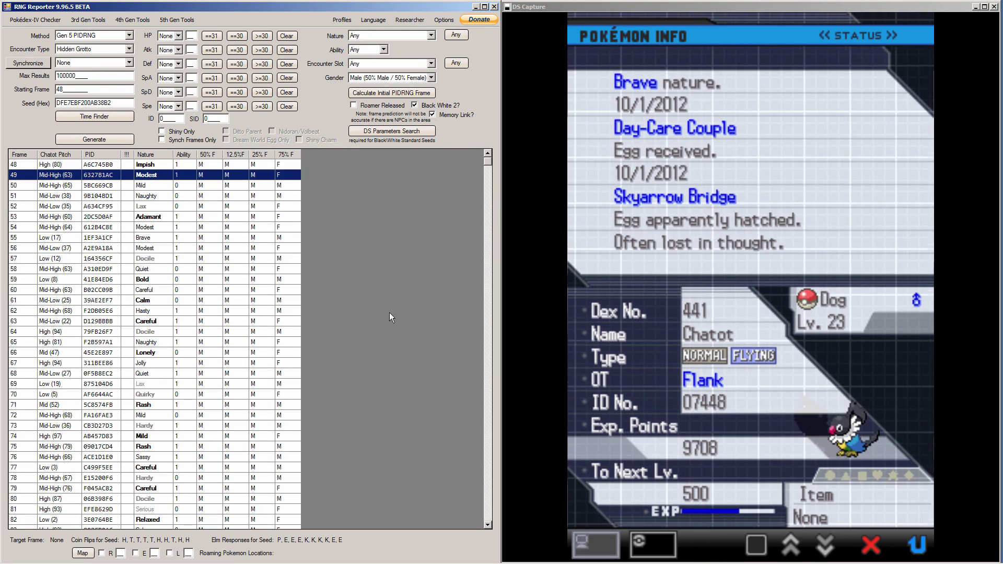
click(105, 196)
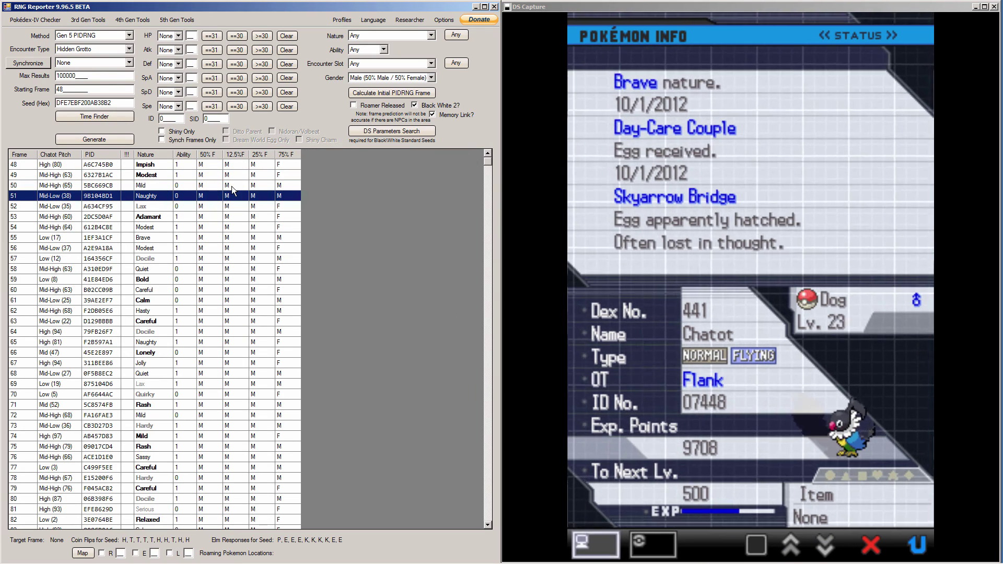
key(Down)
key(Down)
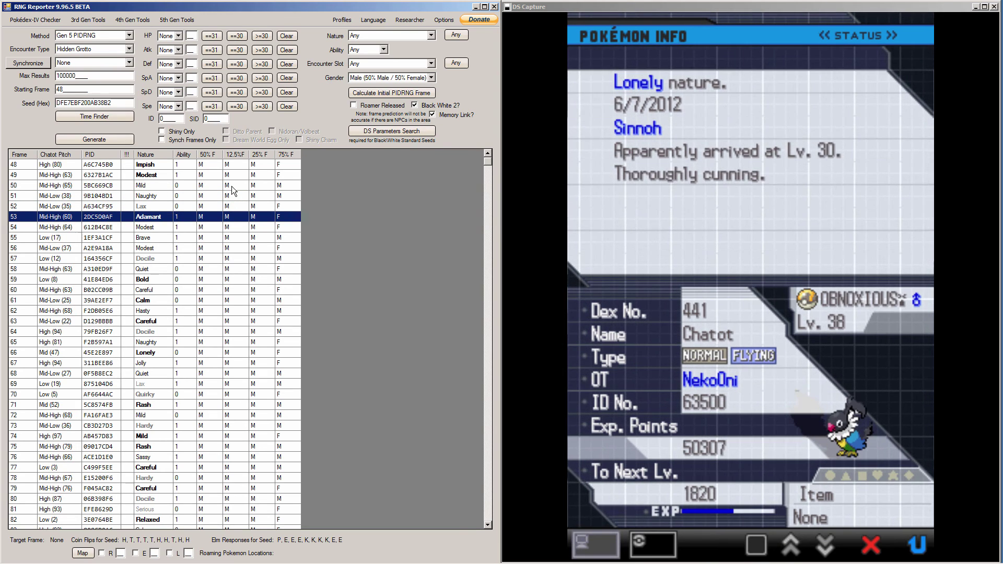
key(Down)
key(Down)
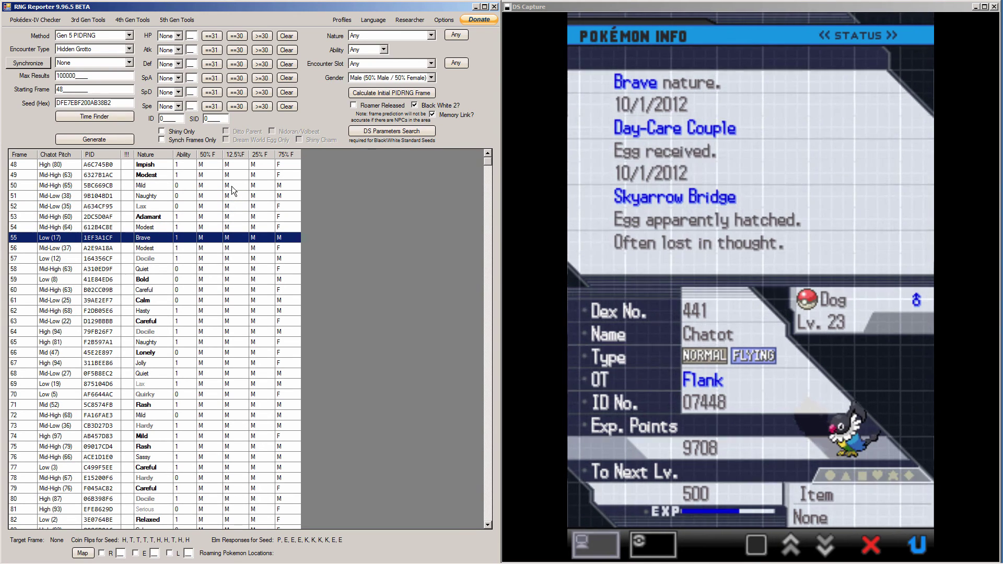
Advance through frames 56–58, check Bold frame 59, then return to frame 58
key(Down)
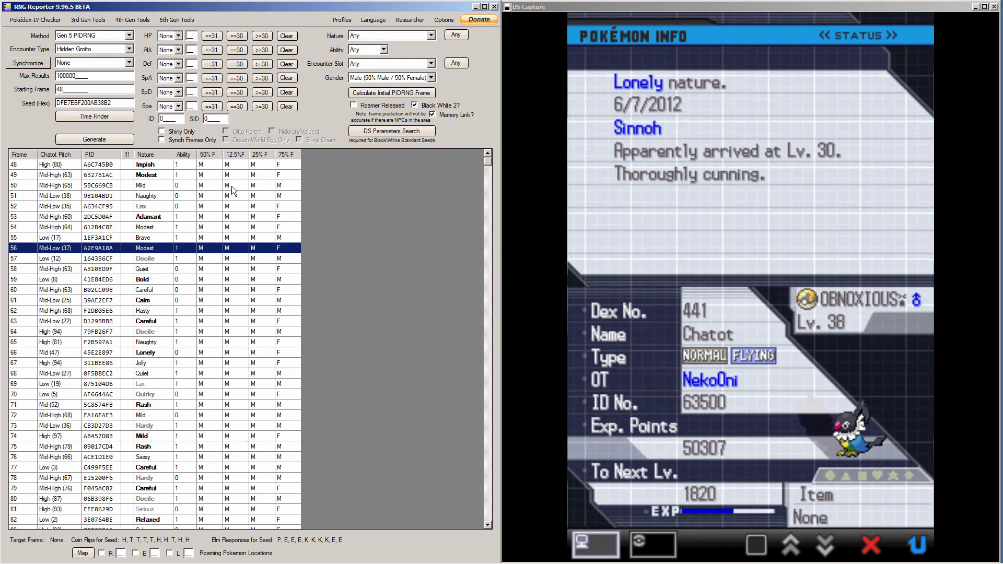
key(Down)
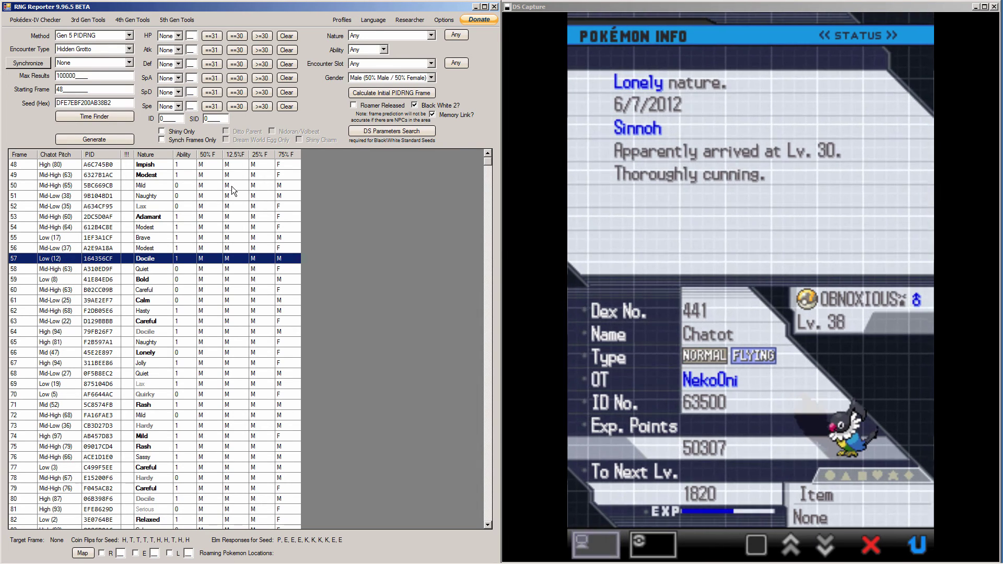
key(Down)
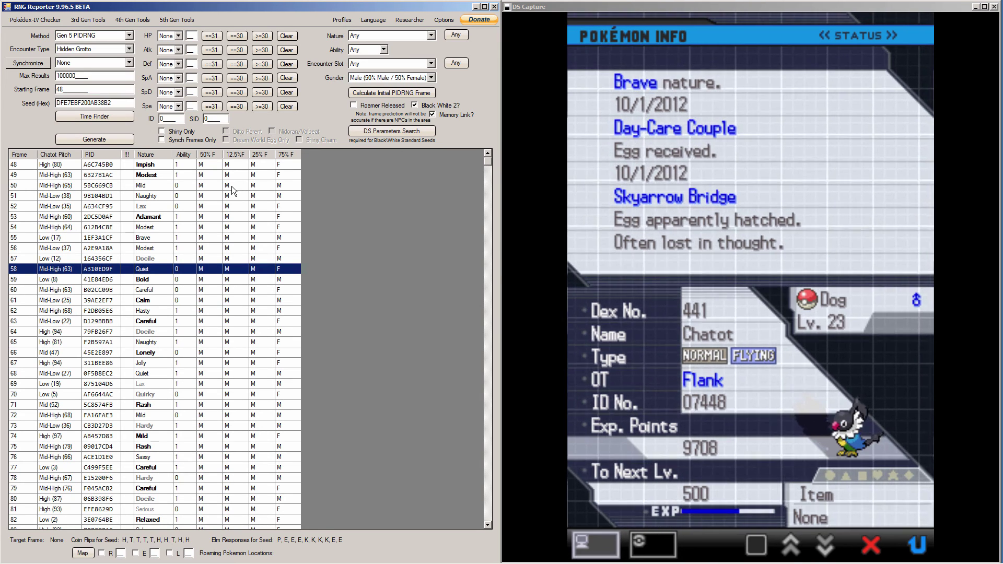
click(142, 282)
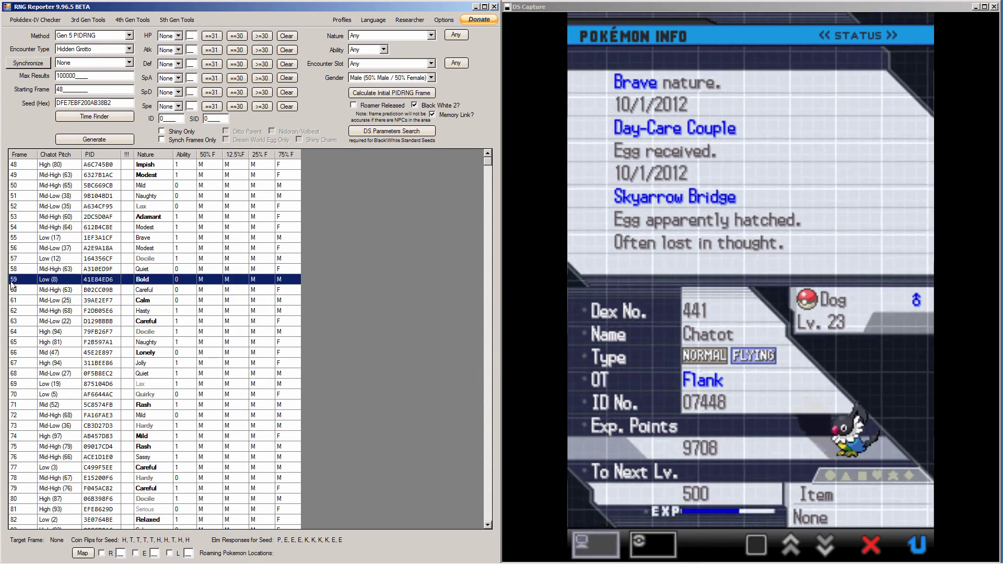
click(74, 272)
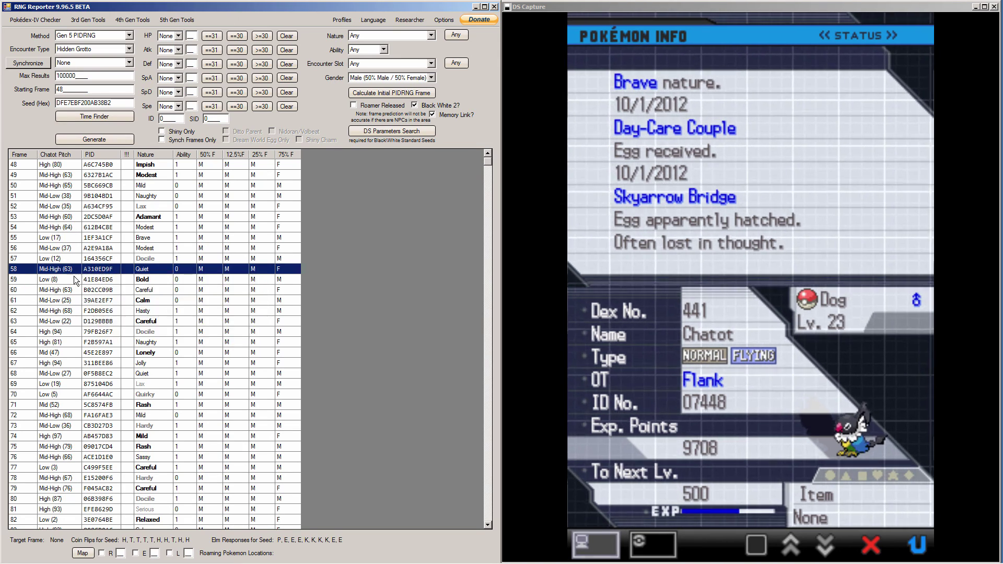